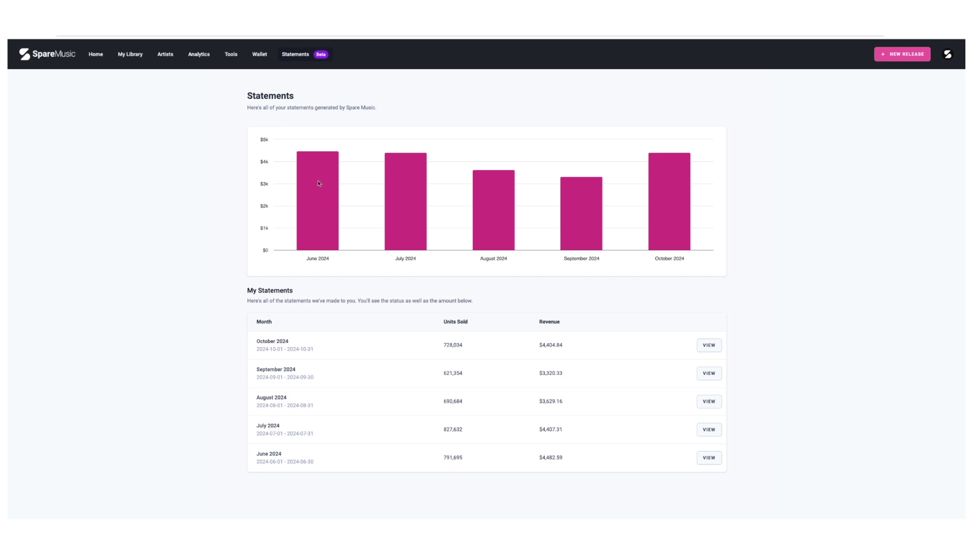
# Inspect the monthly revenue bars in the statements chart and open the October 2024 statement.
pyautogui.moveTo(487, 215)
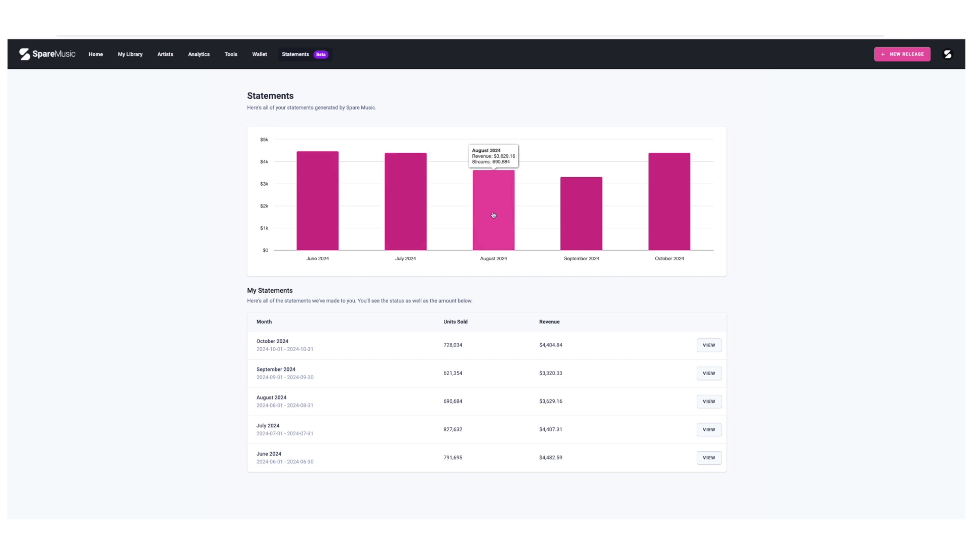
pyautogui.moveTo(680, 211)
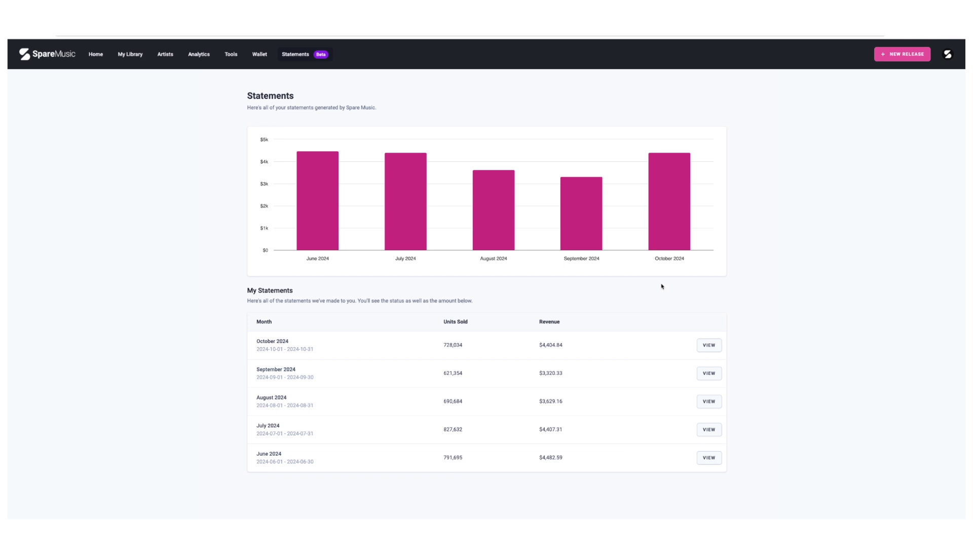
pyautogui.moveTo(417, 217)
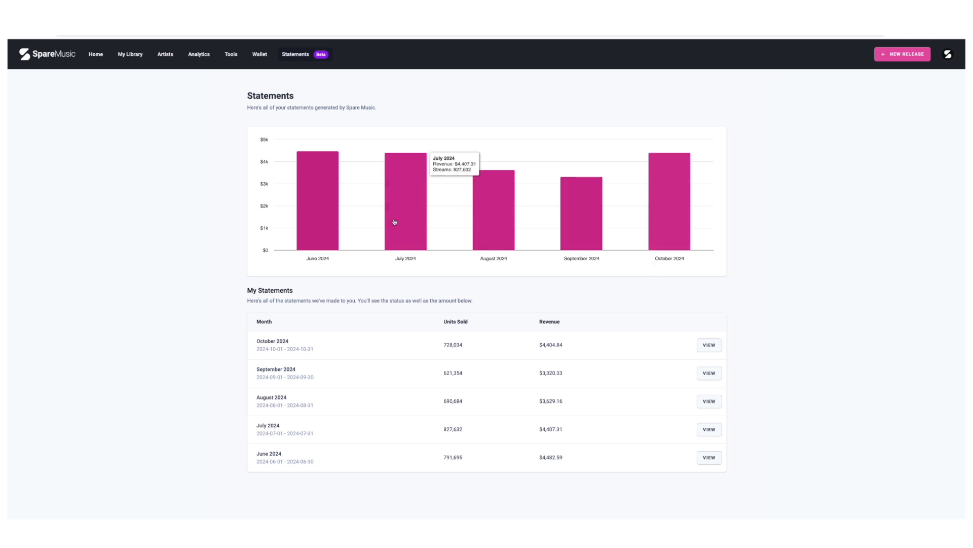
pyautogui.moveTo(698, 188)
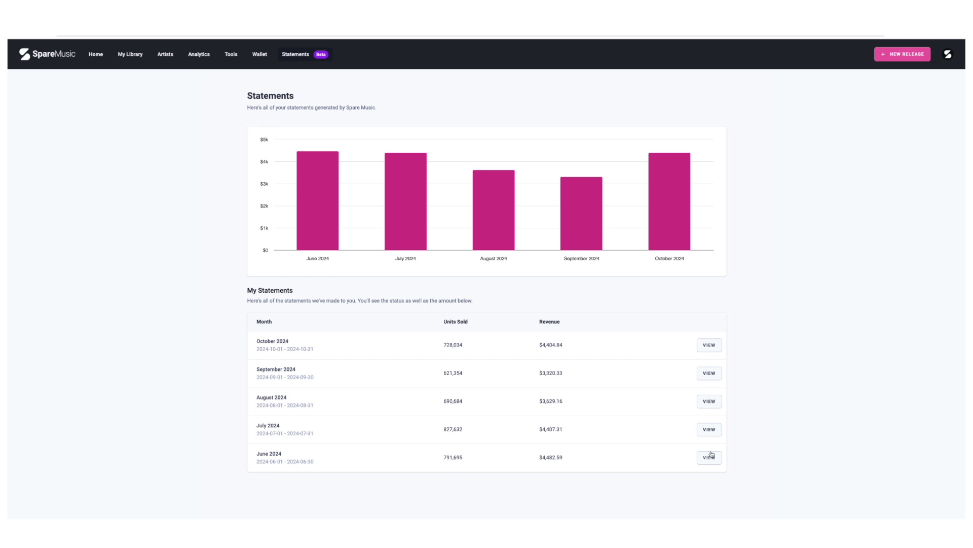
pyautogui.moveTo(675, 234)
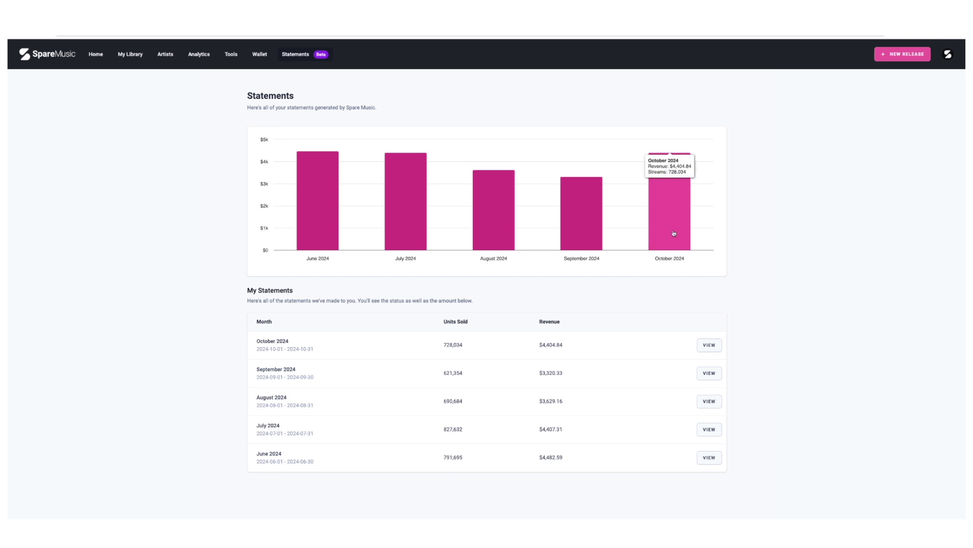
pyautogui.click(674, 233)
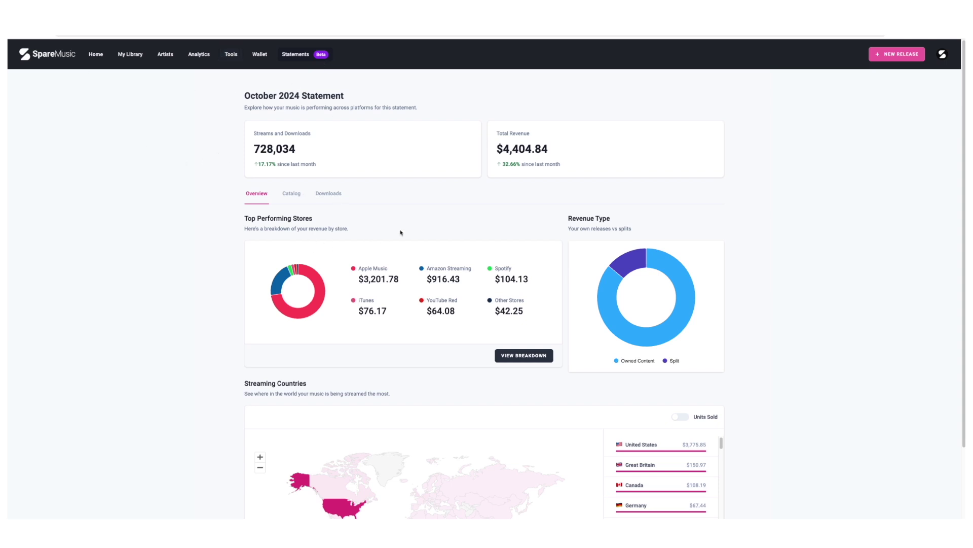
# Examine the October 2024 statement's overview and the owned content and split shares in the Revenue Type chart.
pyautogui.scroll(-1, 413, 232)
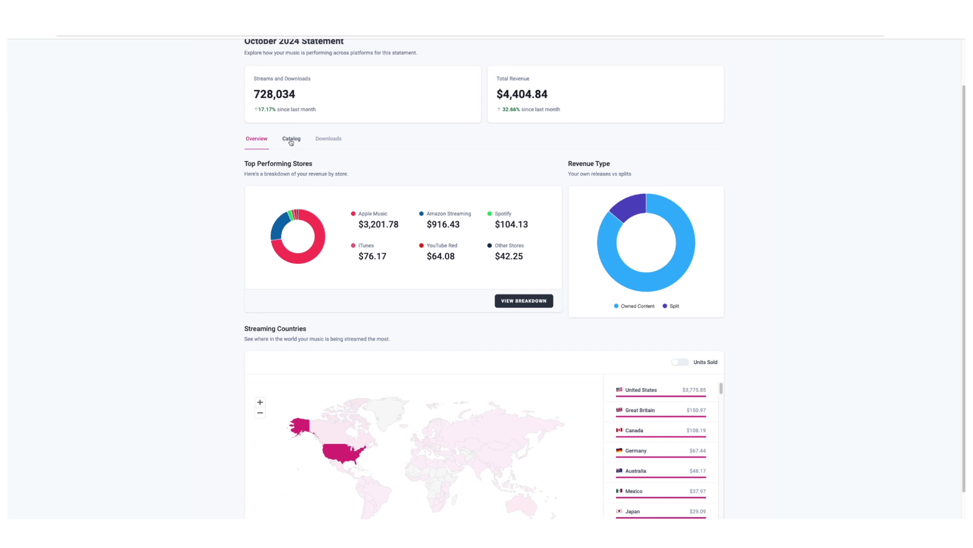
pyautogui.scroll(1, 391, 185)
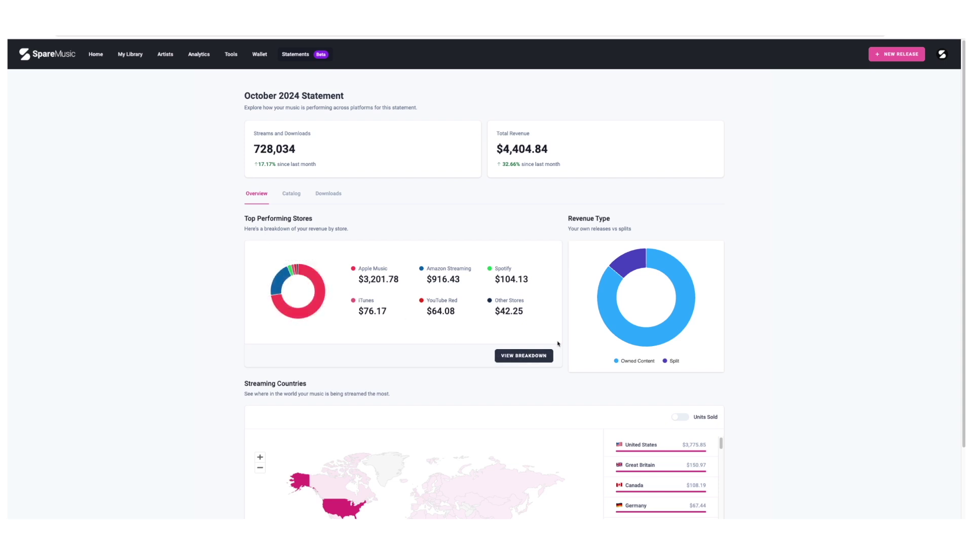
pyautogui.moveTo(607, 294)
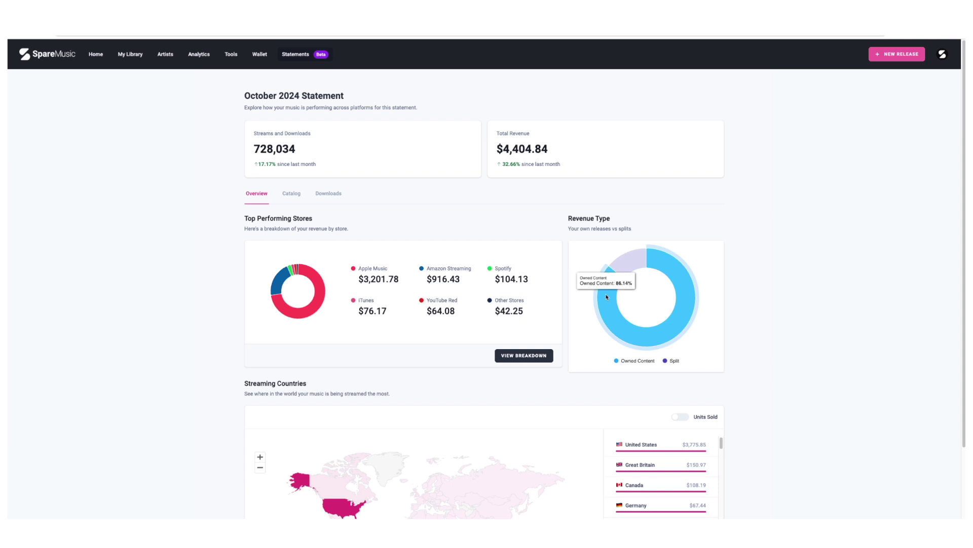
pyautogui.moveTo(629, 268)
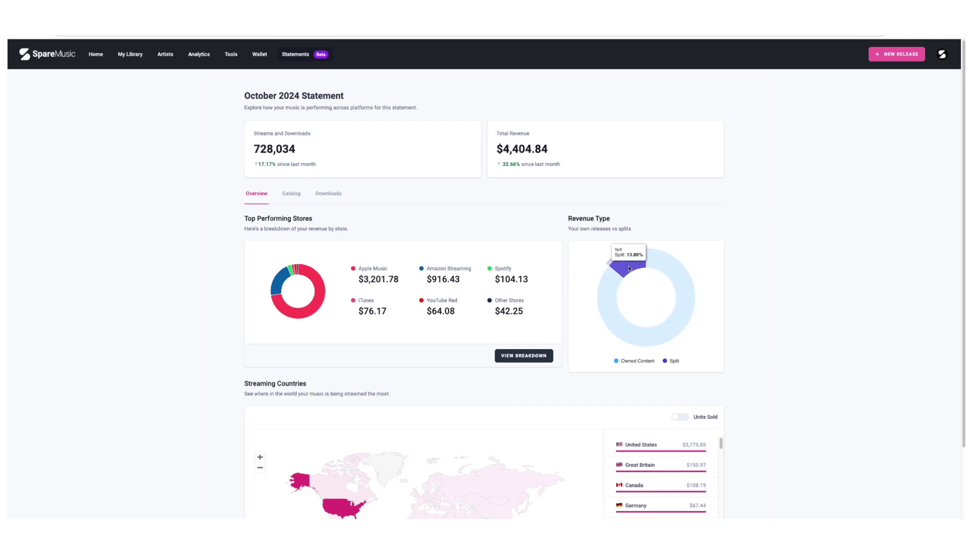
# Switch the Streaming Countries map to units sold and back to revenue to compare both views.
pyautogui.scroll(-2, 732, 315)
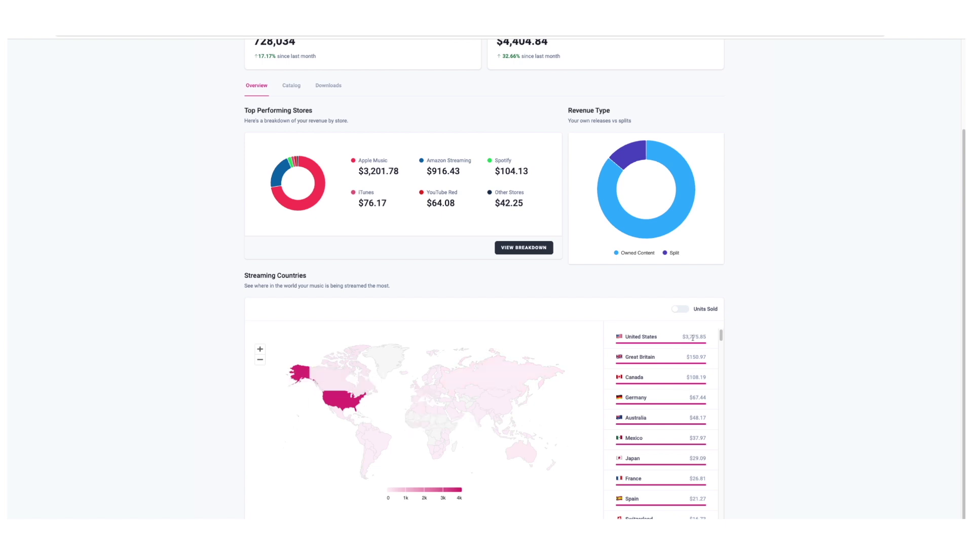
pyautogui.click(683, 310)
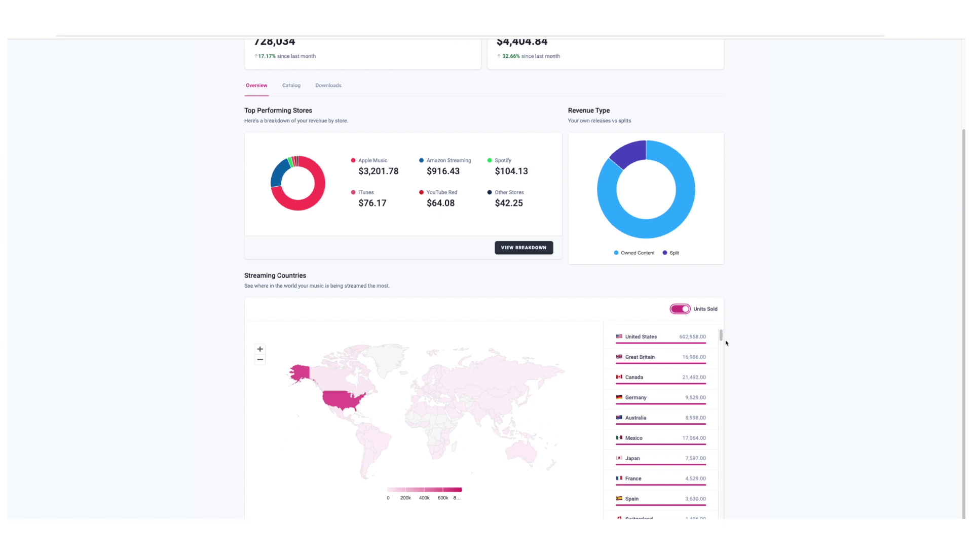
pyautogui.click(686, 309)
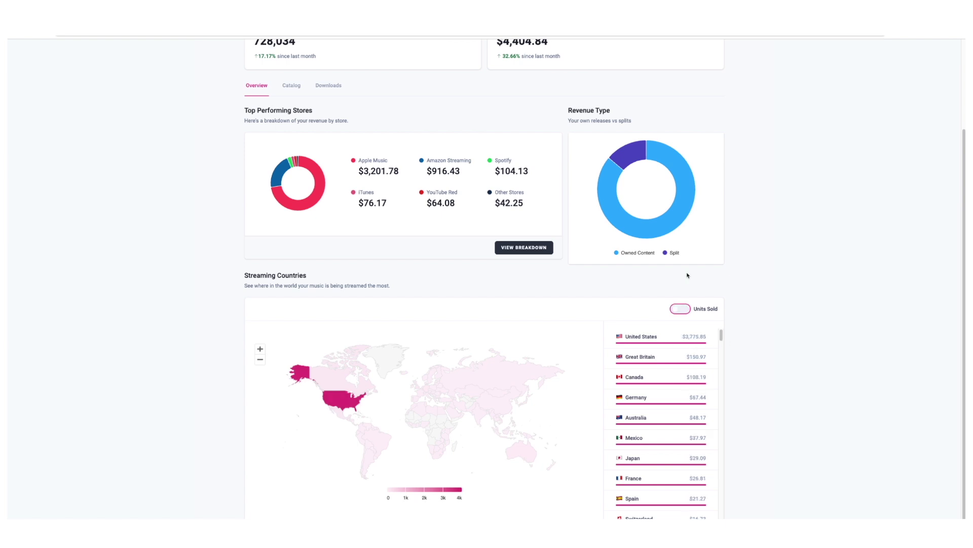
# Expand the Top Performing Stores breakdown and review the units and amount for each store.
pyautogui.click(515, 249)
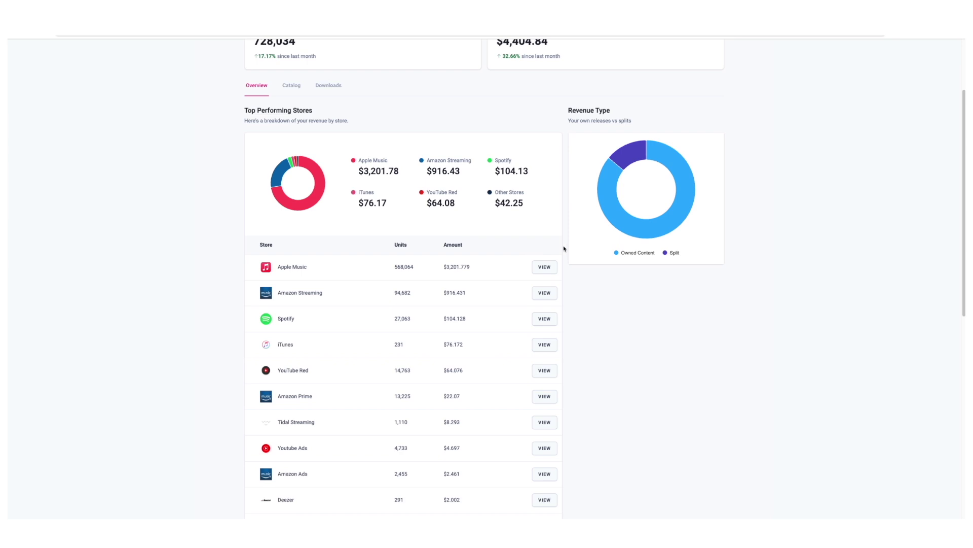
pyautogui.scroll(-4, 564, 248)
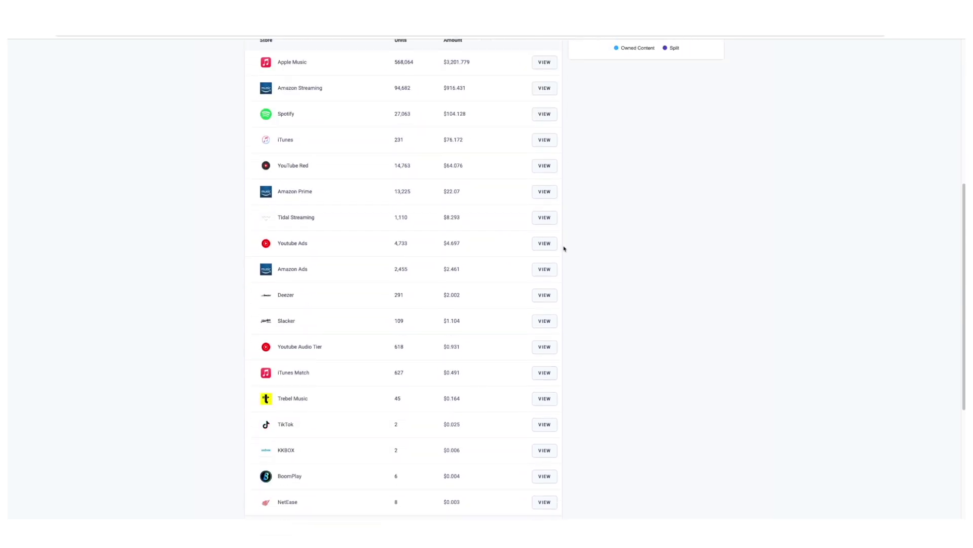
pyautogui.scroll(-1, 564, 249)
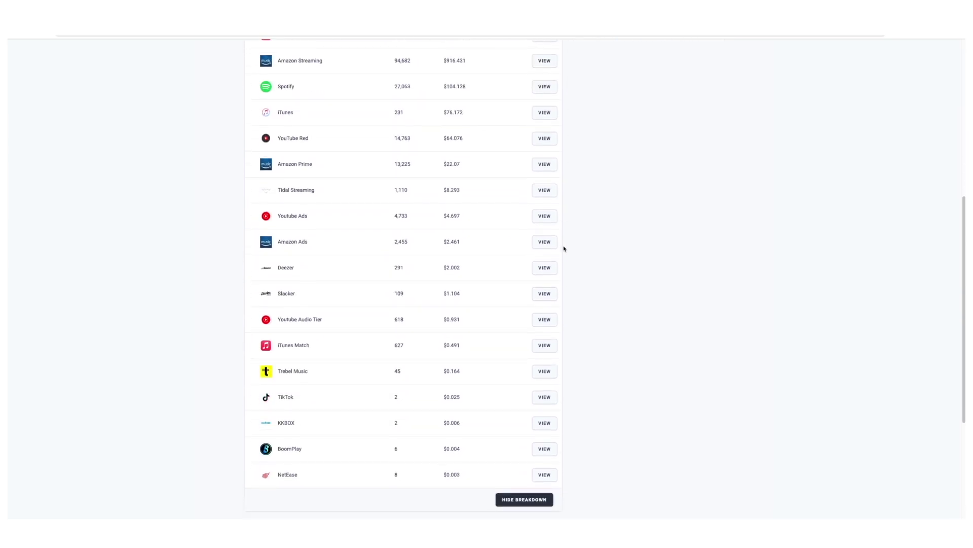
pyautogui.scroll(1, 565, 248)
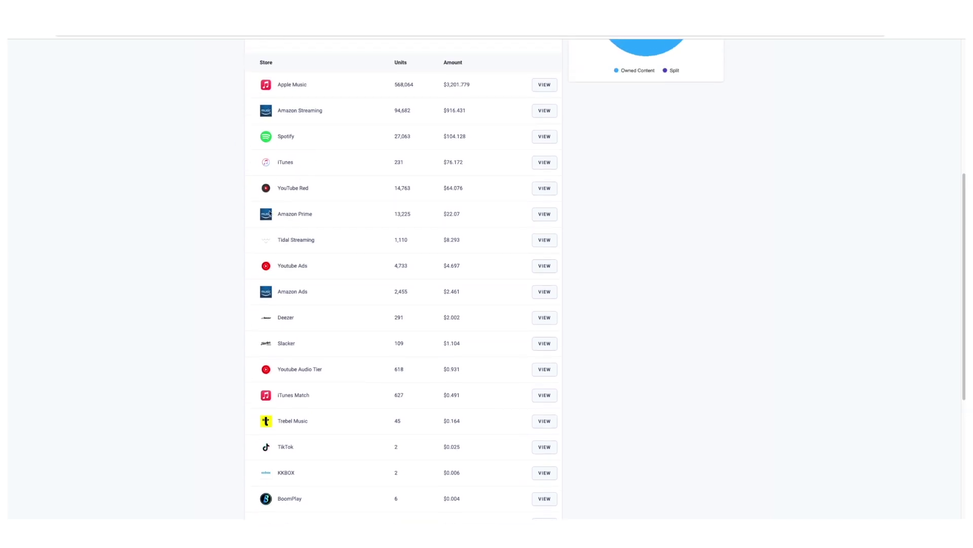
pyautogui.scroll(-2, 237, 319)
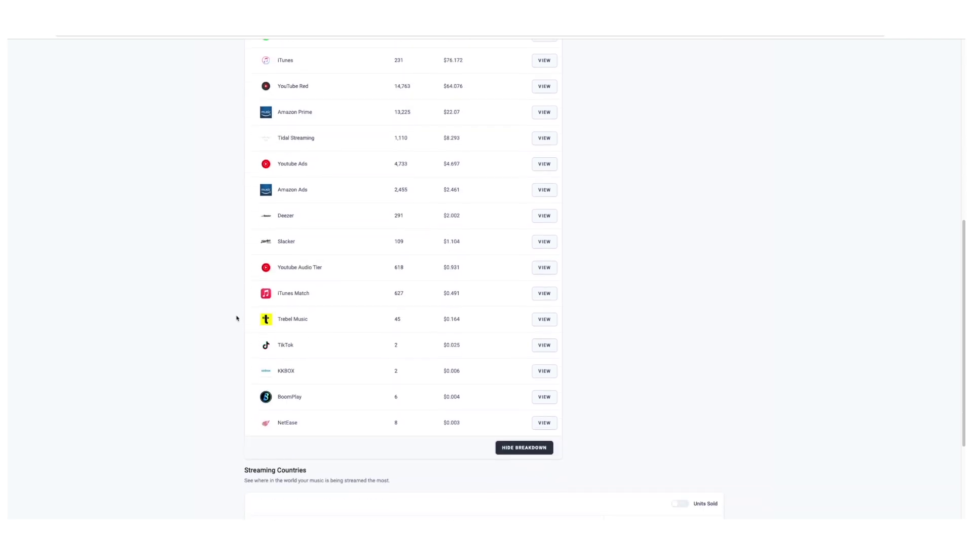
pyautogui.scroll(3, 243, 326)
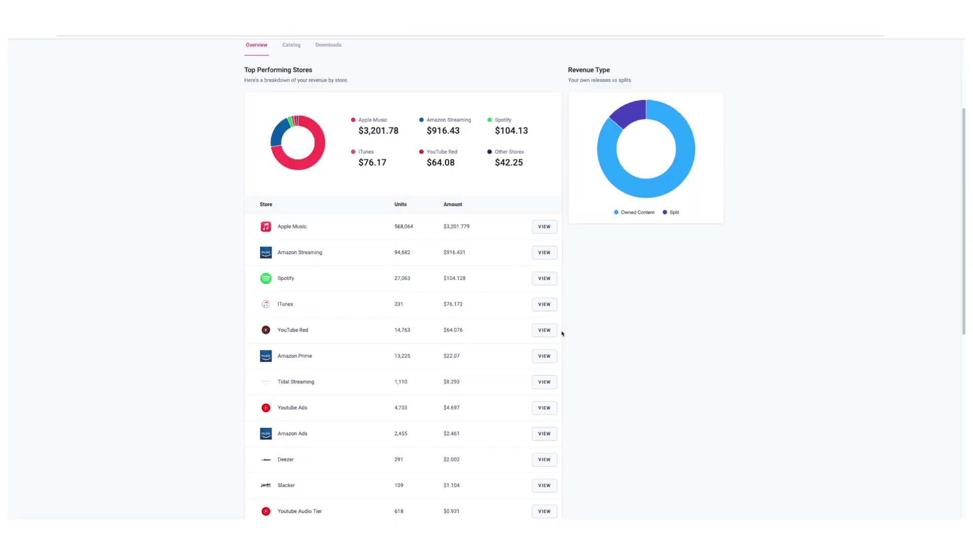
# Open the Apple Music details from the store breakdown and show its Performance Per Country by units sold.
pyautogui.scroll(3, 562, 333)
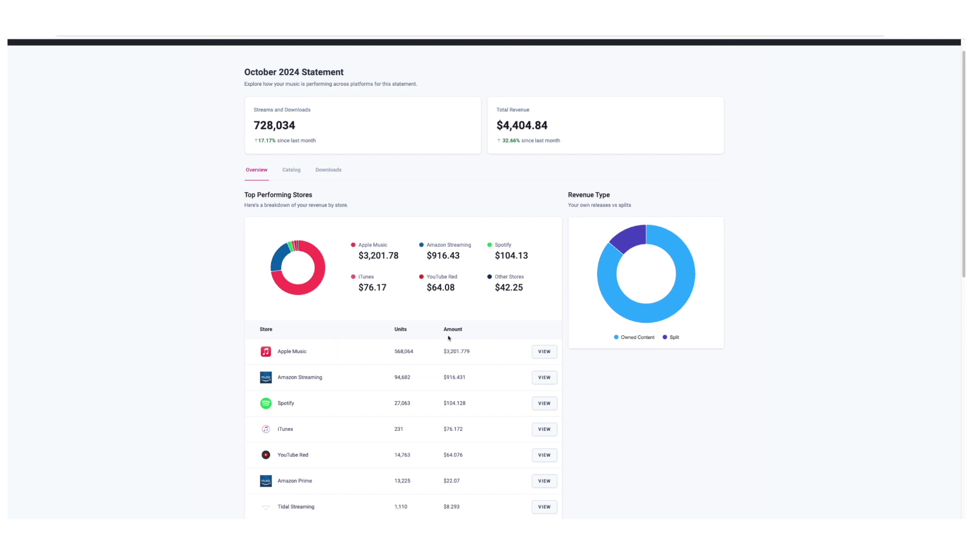
pyautogui.click(544, 351)
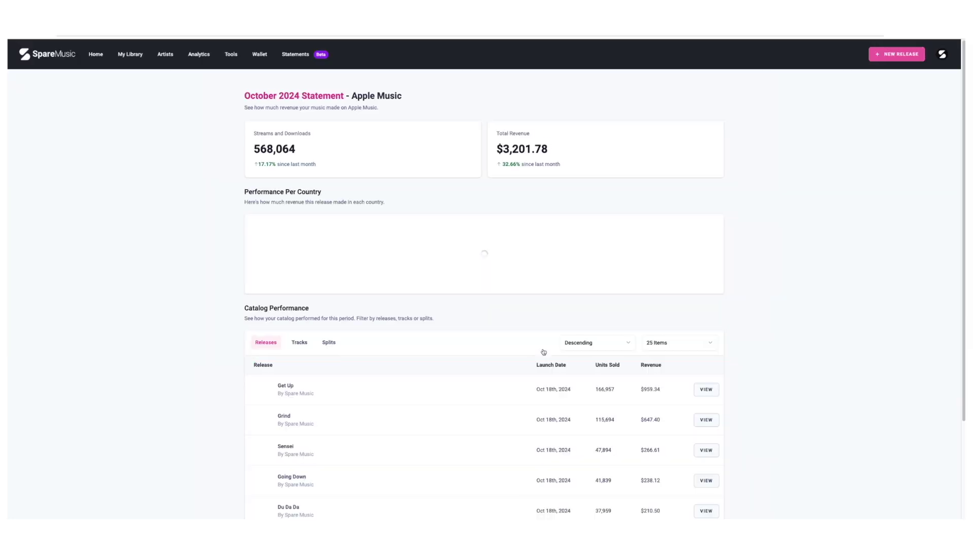
pyautogui.click(683, 225)
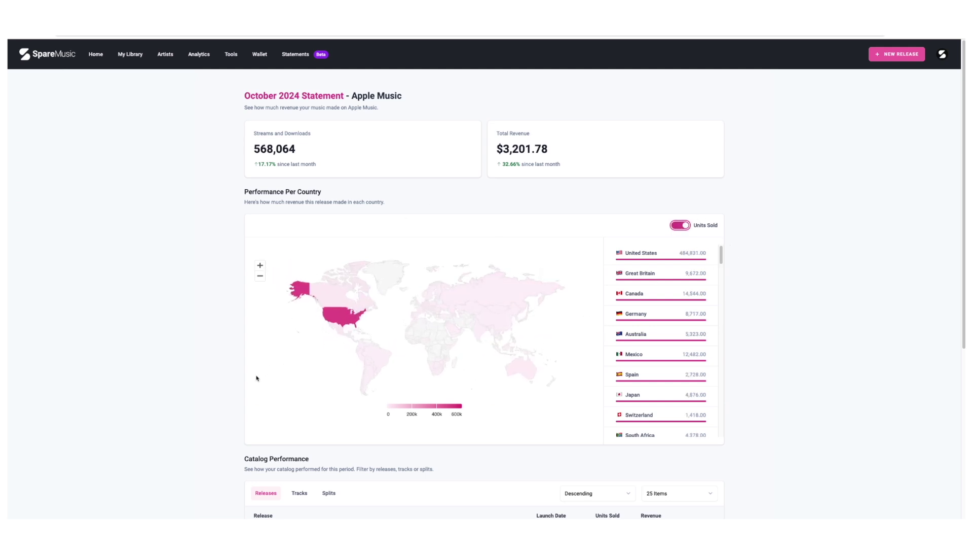
# View the Apple Music Catalog Performance by tracks and by splits.
pyautogui.scroll(-5, 227, 384)
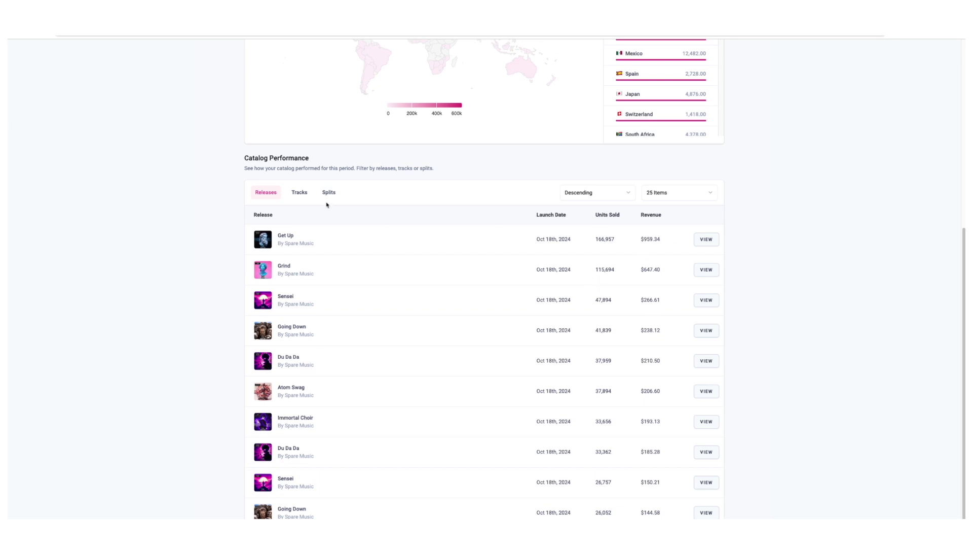
pyautogui.click(299, 192)
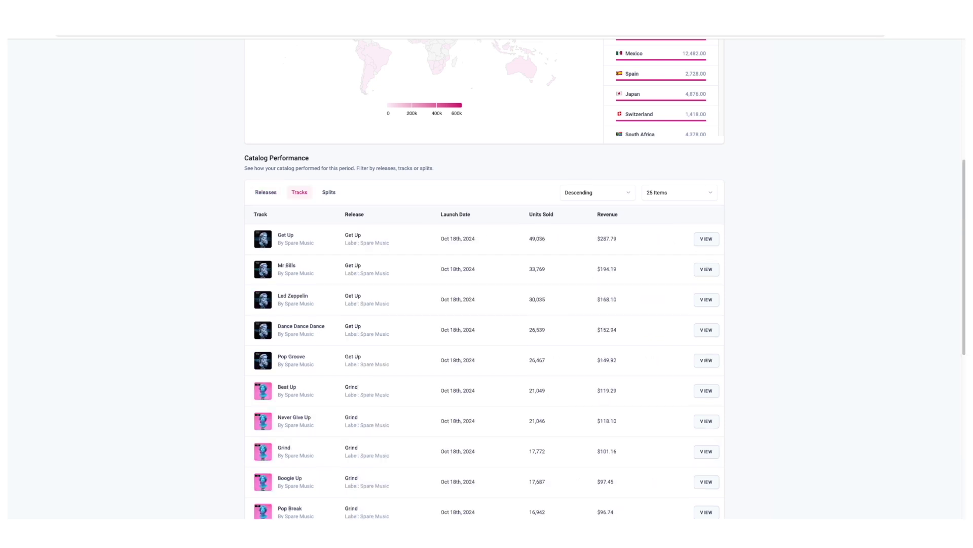
pyautogui.click(330, 192)
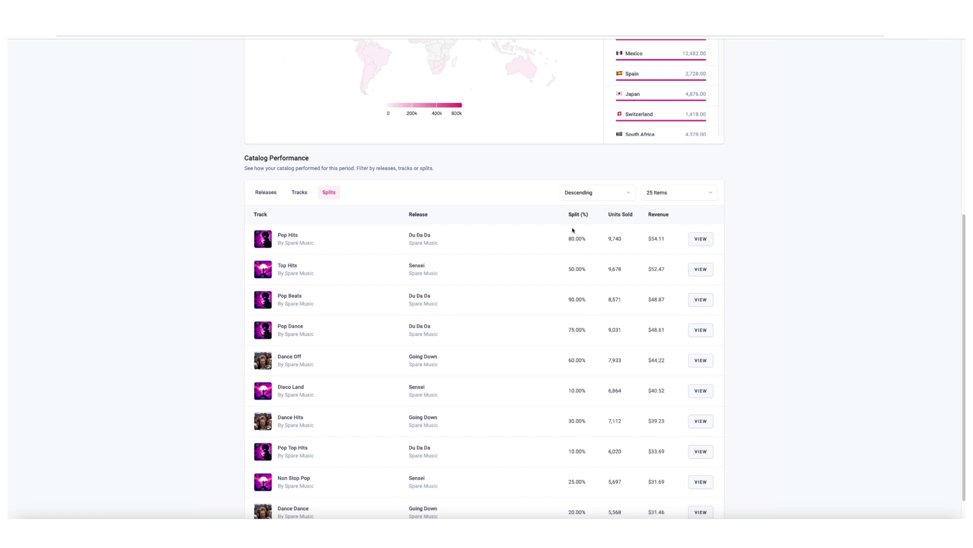
# Set the splits list in Catalog Performance to show 100 items in descending order.
pyautogui.click(591, 194)
pyautogui.click(658, 195)
pyautogui.click(671, 193)
pyautogui.click(662, 210)
pyautogui.scroll(-2, 729, 246)
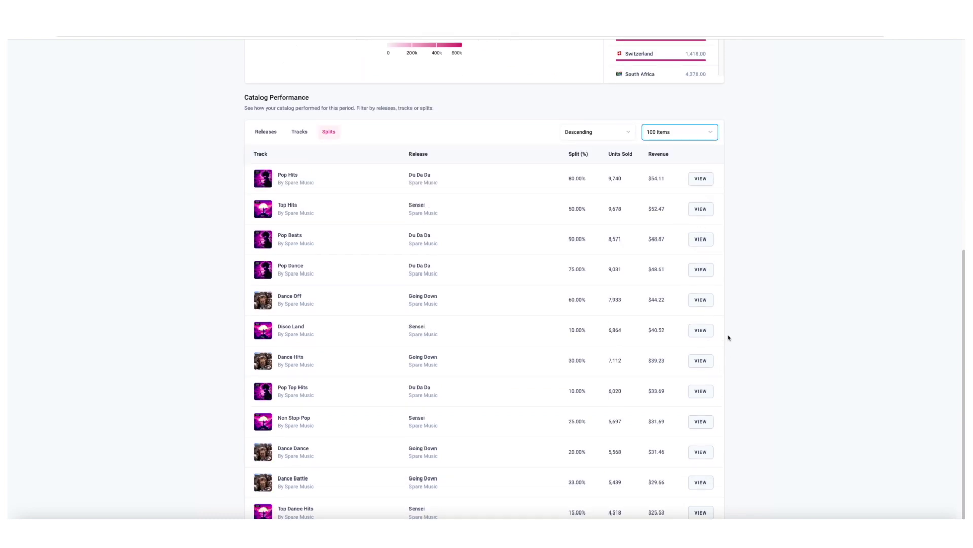
# Return Catalog Performance to the releases list and open the statement of the Get Up release.
pyautogui.scroll(6, 732, 335)
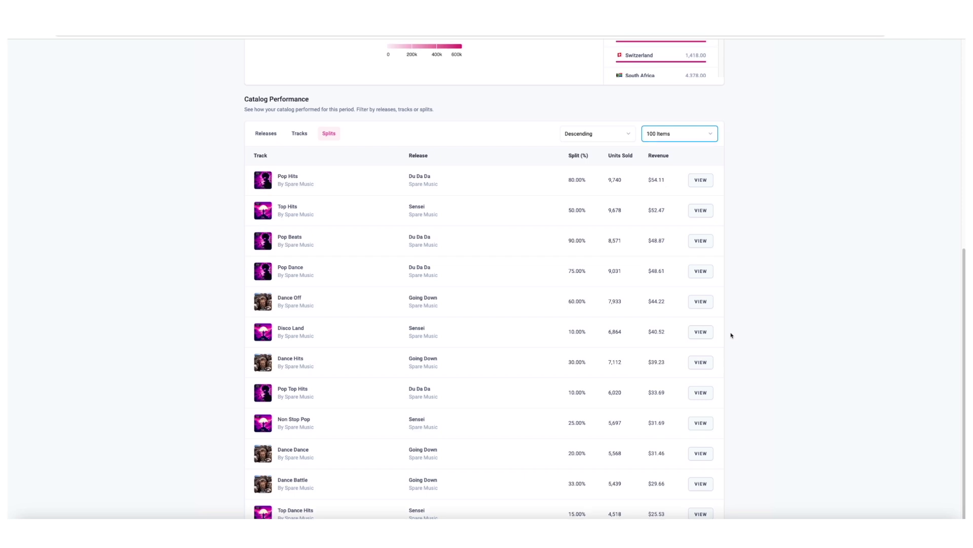
pyautogui.scroll(1, 729, 333)
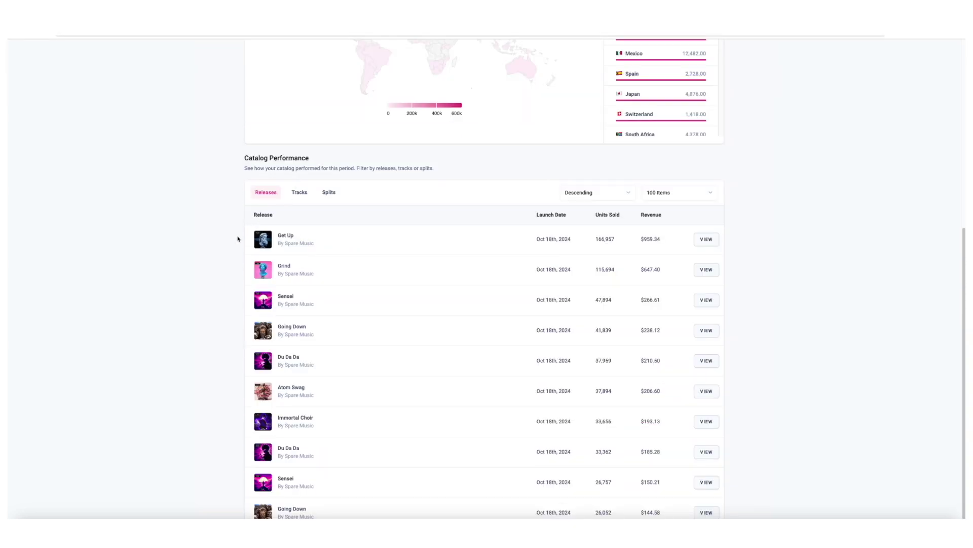
pyautogui.click(707, 244)
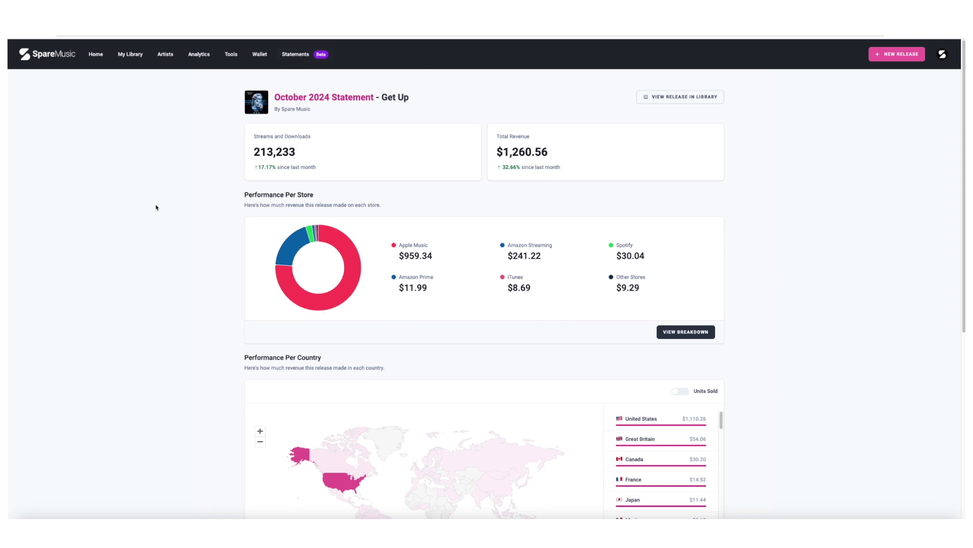
# Expand the Get Up release's Performance Per Store breakdown and review the units and amount per store.
pyautogui.click(676, 337)
pyautogui.scroll(-15, 737, 337)
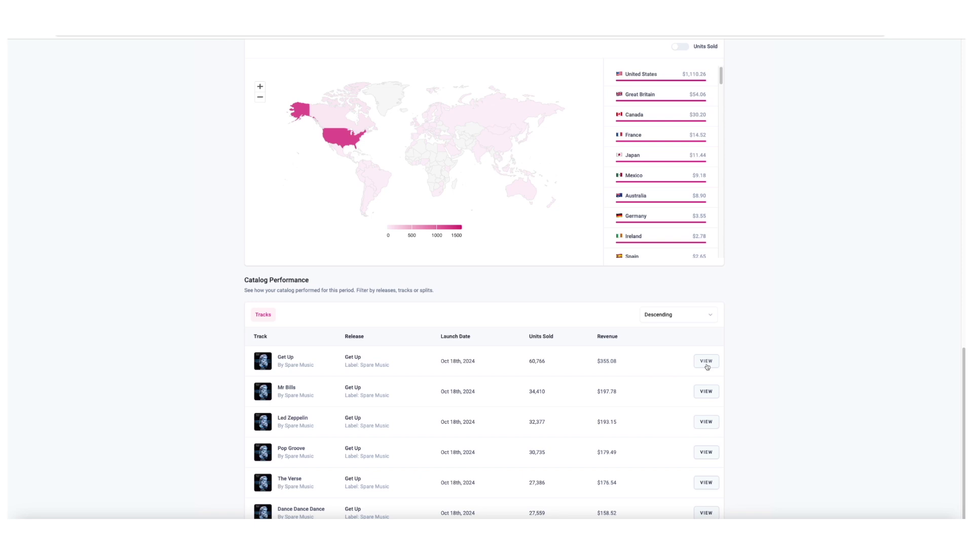
pyautogui.scroll(15, 727, 358)
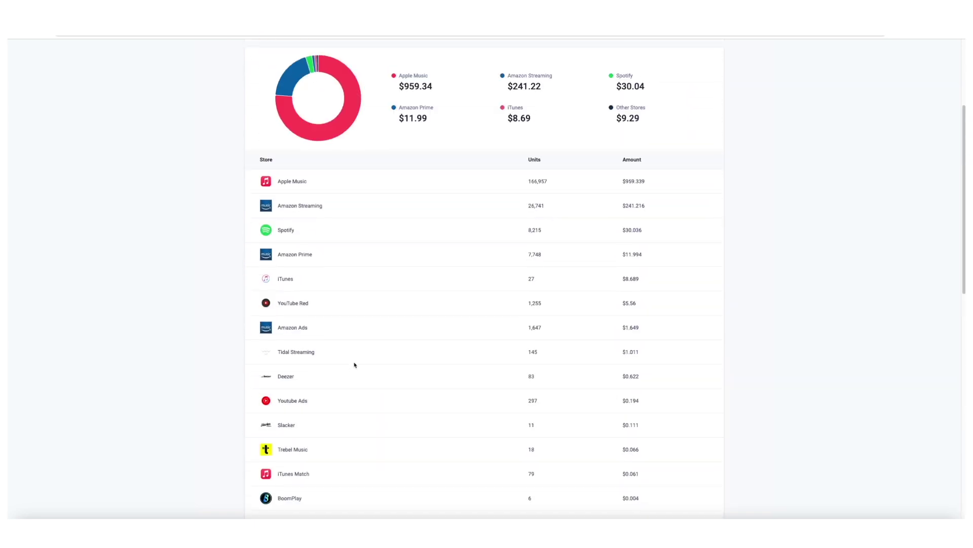
pyautogui.scroll(1, 341, 289)
pyautogui.scroll(2, 657, 334)
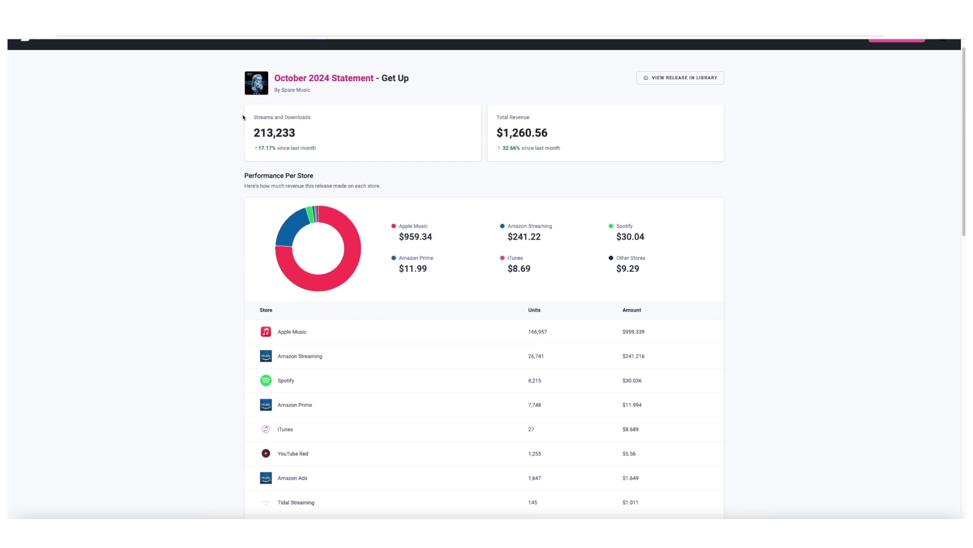
# Review the release's performance per country and open the statement of the Get Up track from its track list.
pyautogui.scroll(-15, 621, 397)
pyautogui.scroll(-3, 613, 396)
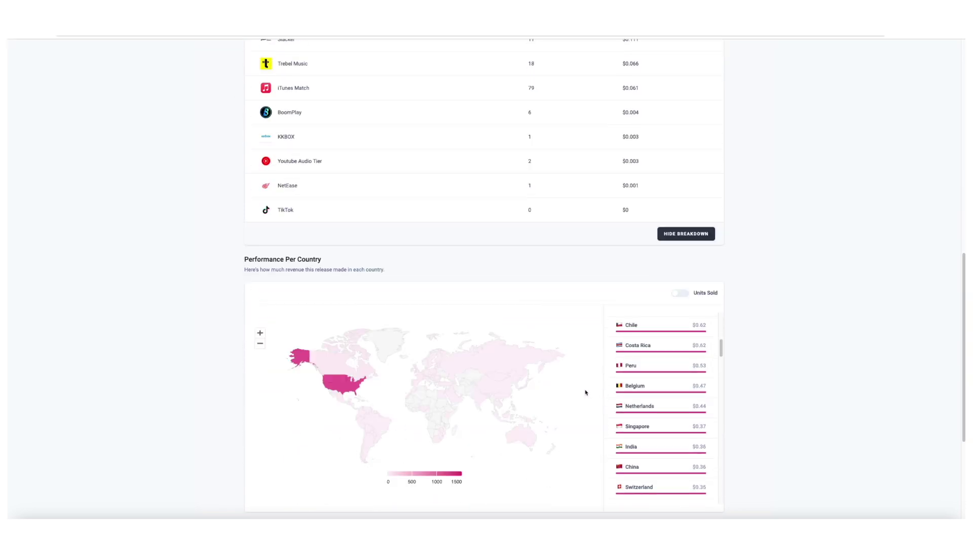
pyautogui.scroll(-5, 559, 400)
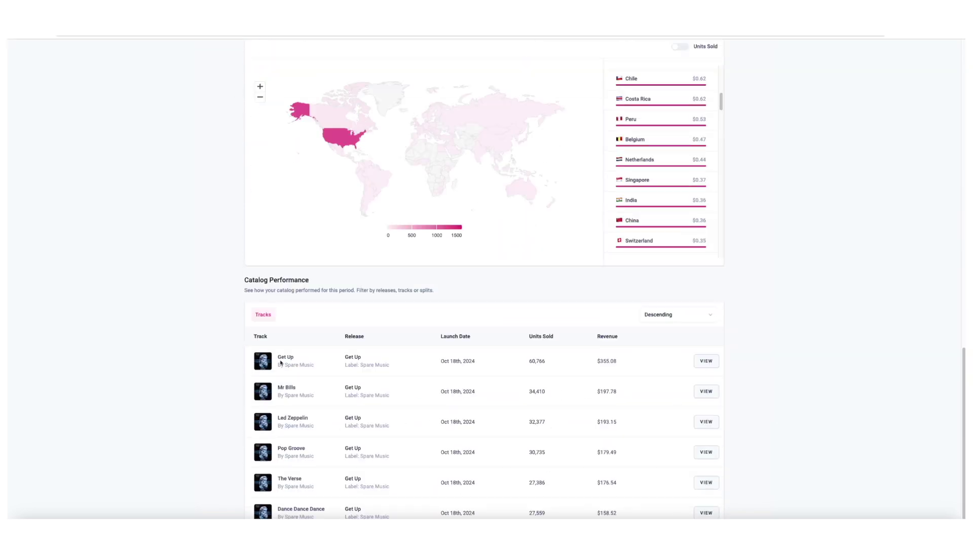
pyautogui.click(706, 361)
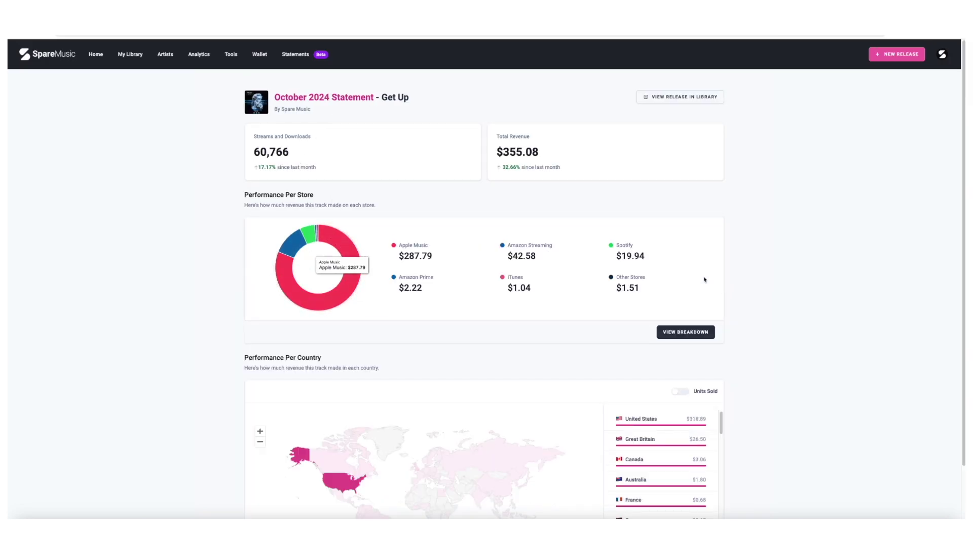
# Expand the Get Up track's Performance Per Store breakdown and review the units and amount for every store.
pyautogui.click(702, 329)
pyautogui.scroll(-6, 644, 330)
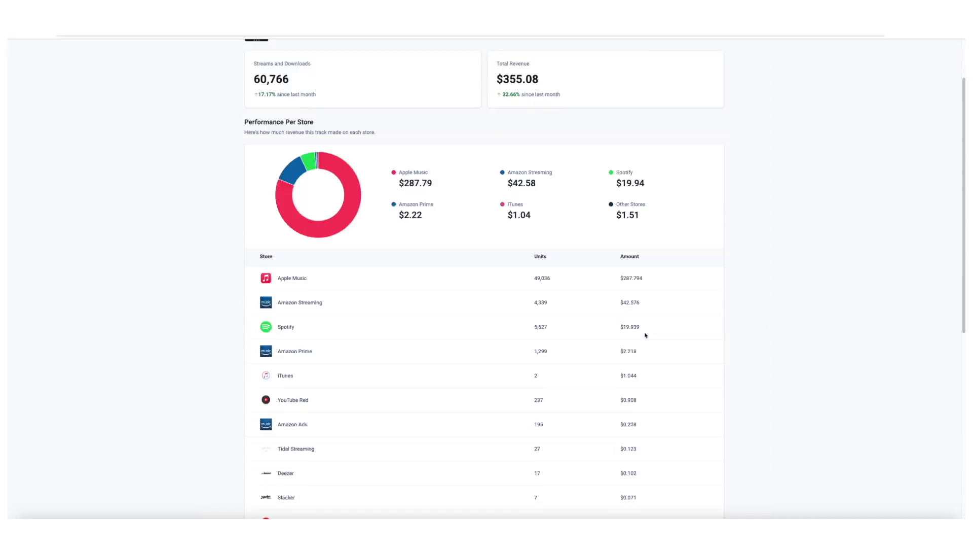
pyautogui.scroll(-1, 618, 321)
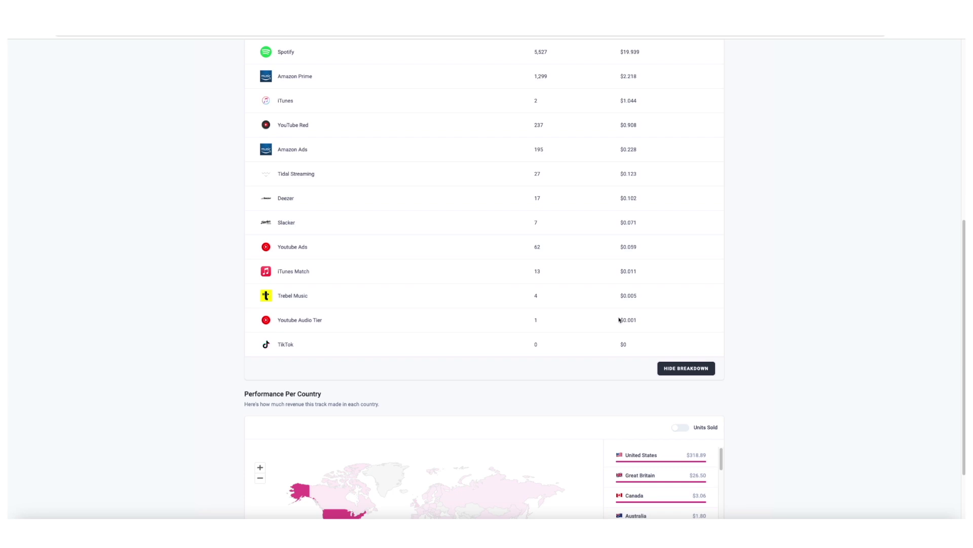
pyautogui.scroll(7, 550, 271)
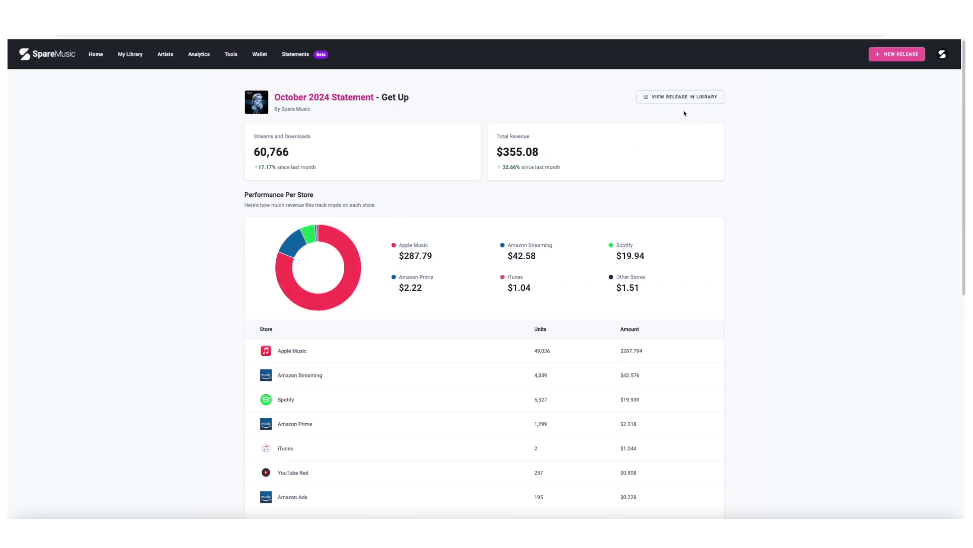
# Open the Get Up release in the library and review its monthly royalties.
pyautogui.click(701, 98)
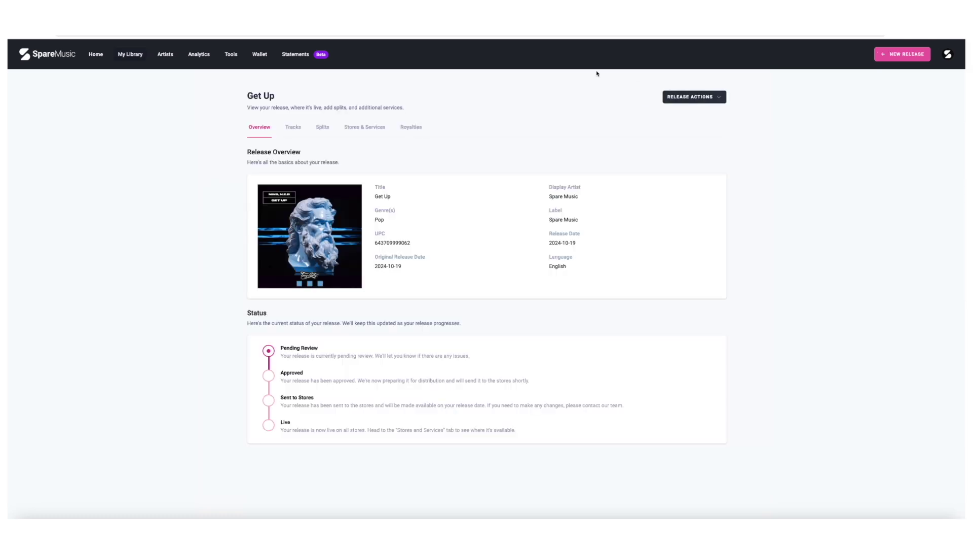
pyautogui.click(412, 127)
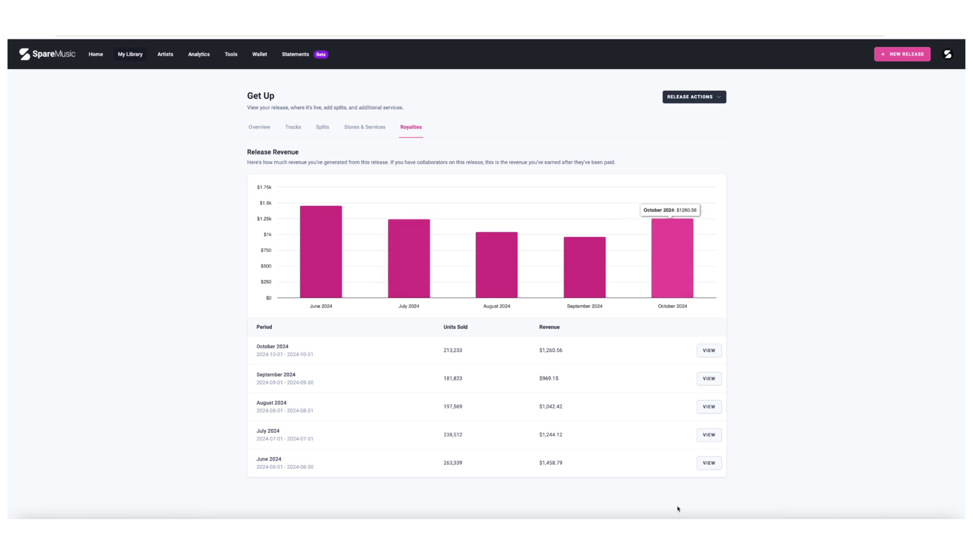
# Look through the Get Up release's Stores & Services, Splits and Overview pages, and return to its Royalties page.
pyautogui.click(381, 128)
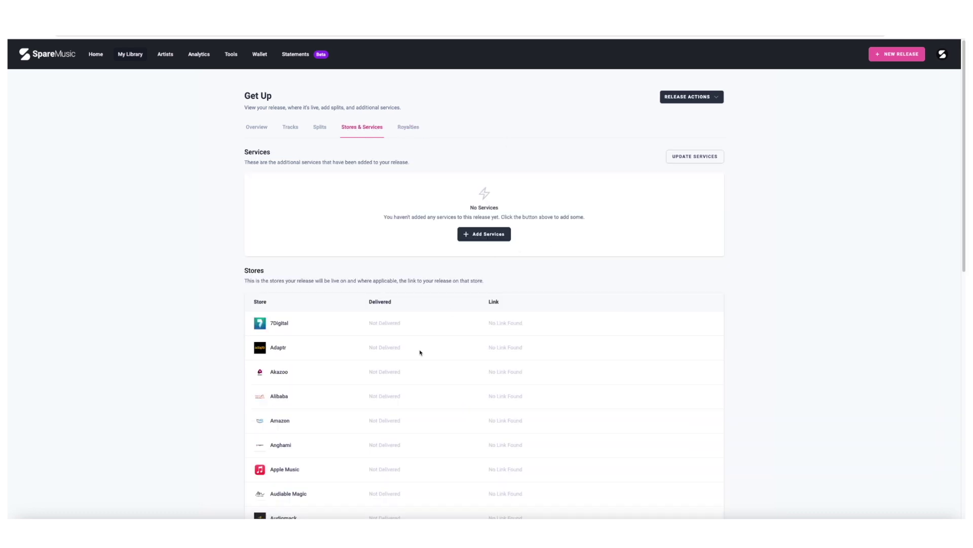
pyautogui.scroll(-9, 387, 339)
pyautogui.scroll(9, 387, 339)
pyautogui.click(320, 127)
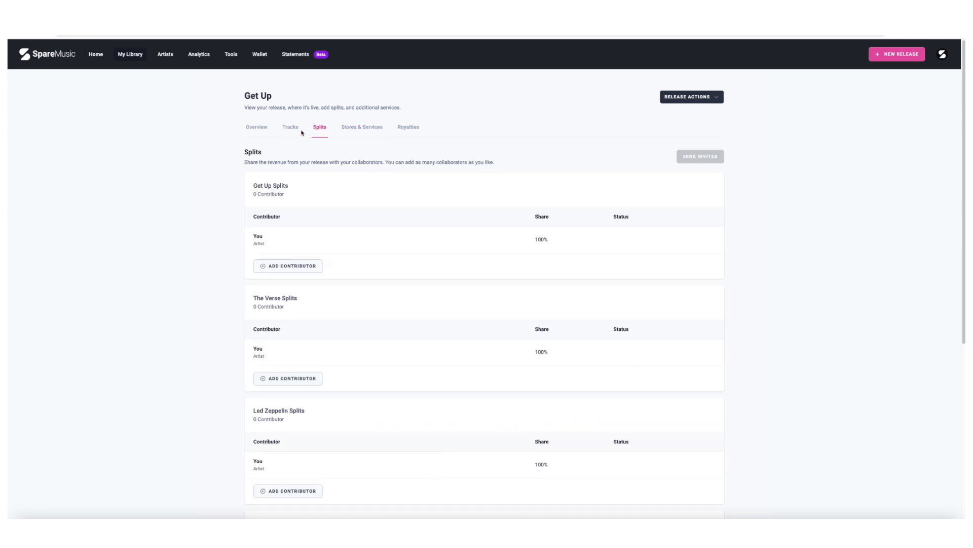
pyautogui.click(257, 127)
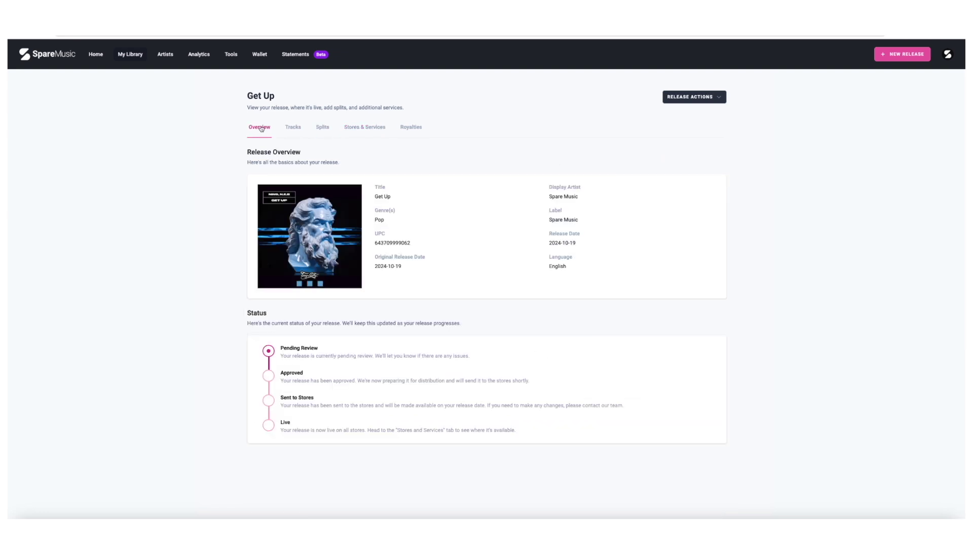
pyautogui.click(410, 131)
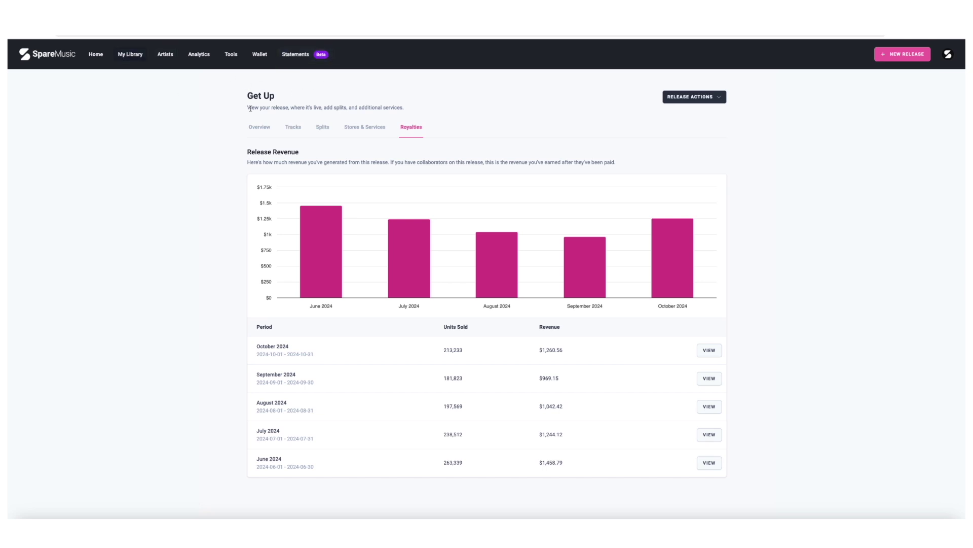
# Open Analytics, view the stores offered in the Store Filter, and close it without applying a filter.
pyautogui.click(194, 55)
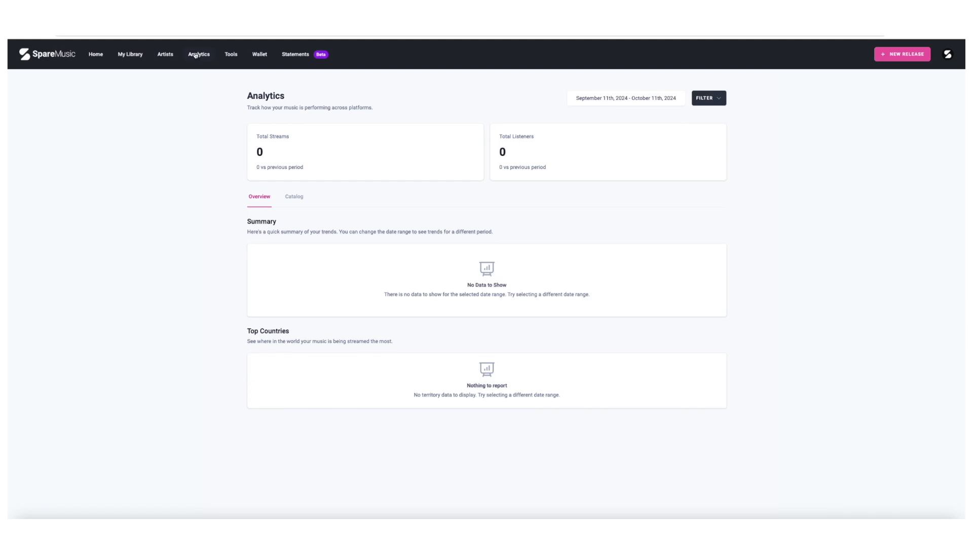
pyautogui.click(712, 98)
pyautogui.click(704, 136)
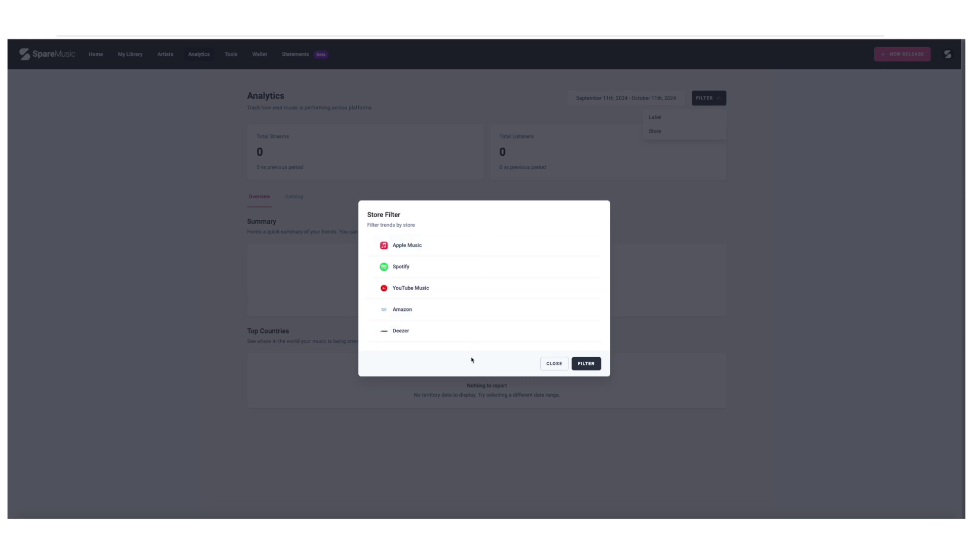
pyautogui.click(404, 155)
# Try to set a custom Analytics date range starting several months earlier, and leave the date picker.
pyautogui.click(635, 99)
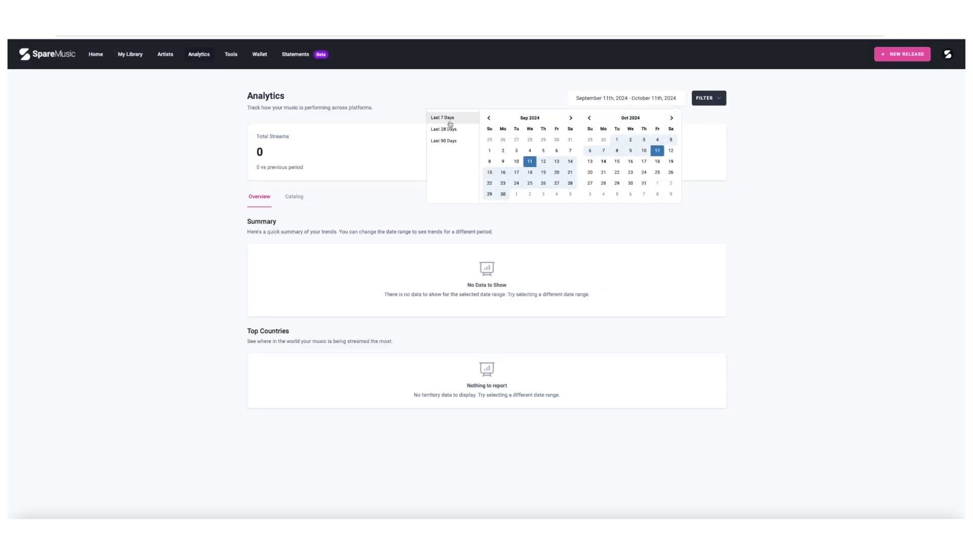
pyautogui.click(489, 118)
pyautogui.click(490, 118)
pyautogui.click(490, 119)
pyautogui.click(490, 118)
pyautogui.click(529, 142)
pyautogui.click(672, 118)
pyautogui.click(671, 118)
pyautogui.click(672, 118)
pyautogui.click(672, 117)
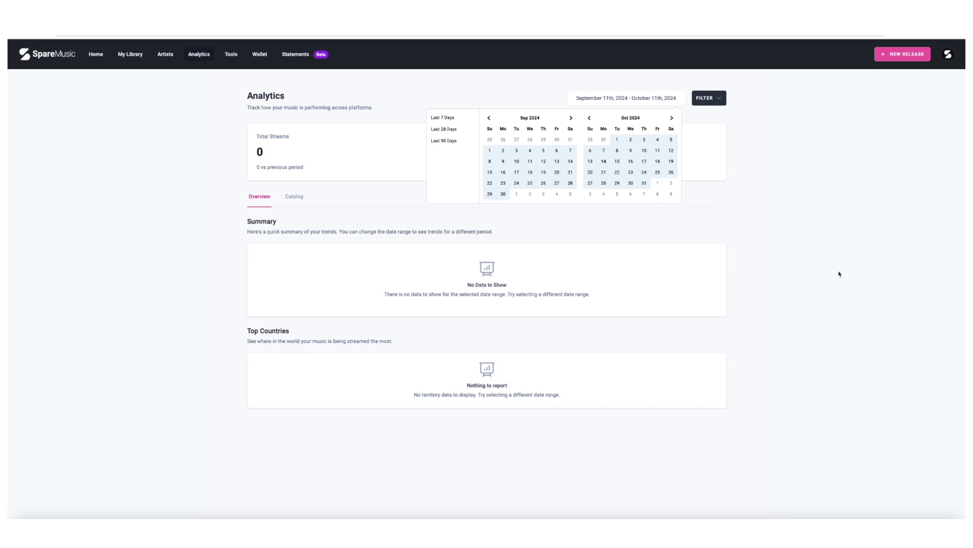
pyautogui.click(805, 234)
# Open the October 2024 statement from the Statements chart and review its Catalog Performance by release.
pyautogui.click(302, 54)
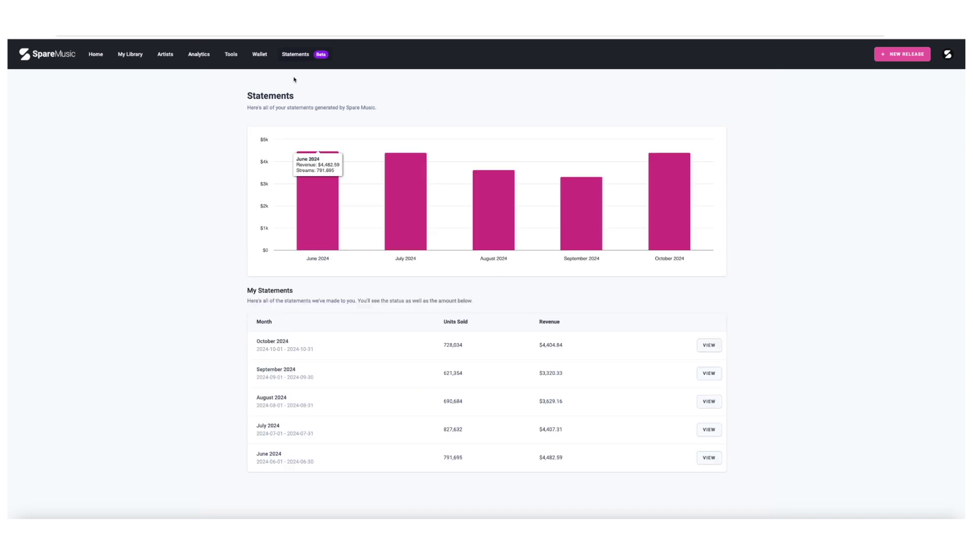
pyautogui.click(680, 198)
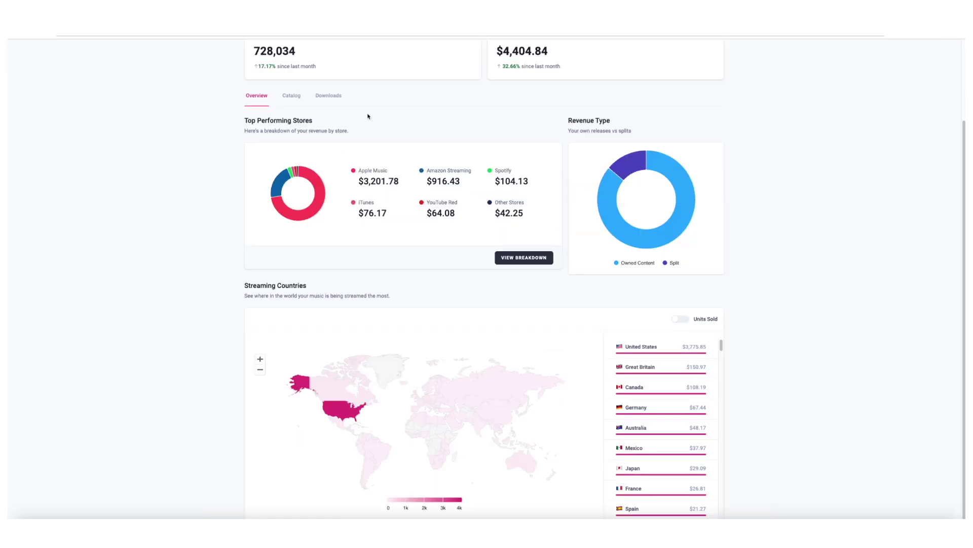
pyautogui.click(290, 96)
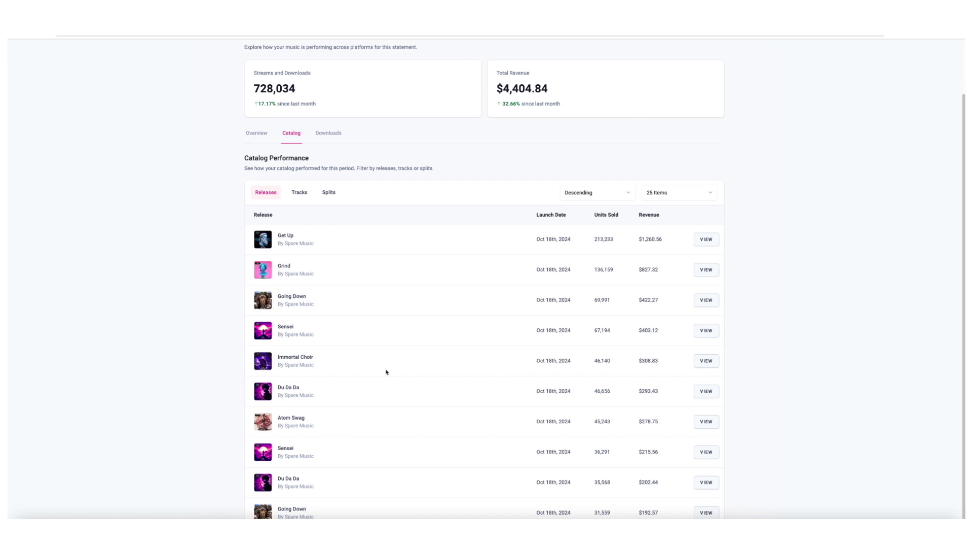
pyautogui.scroll(2, 335, 88)
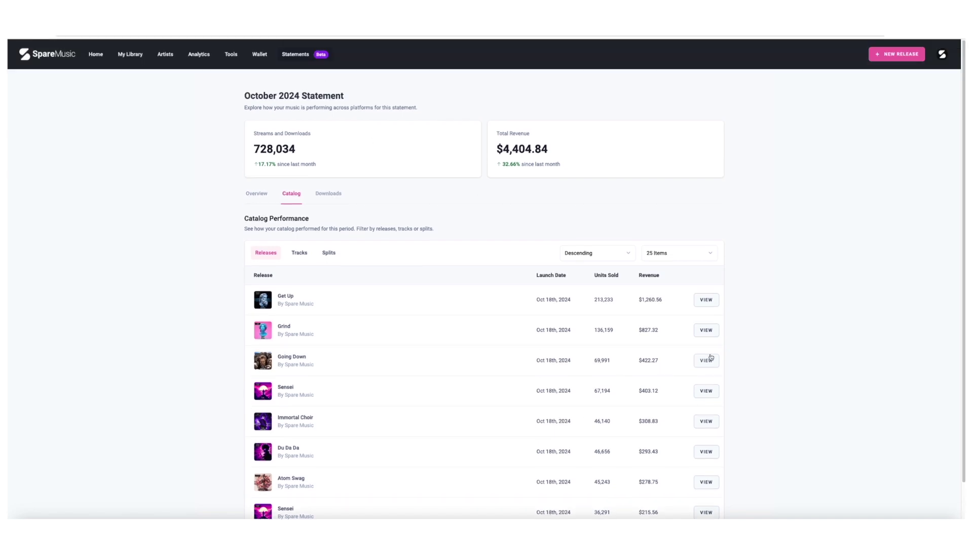
# Show Catalog Performance by tracks and by splits, and view the item-count and sort-order options, keeping 25 items in descending order.
pyautogui.click(301, 254)
pyautogui.click(328, 256)
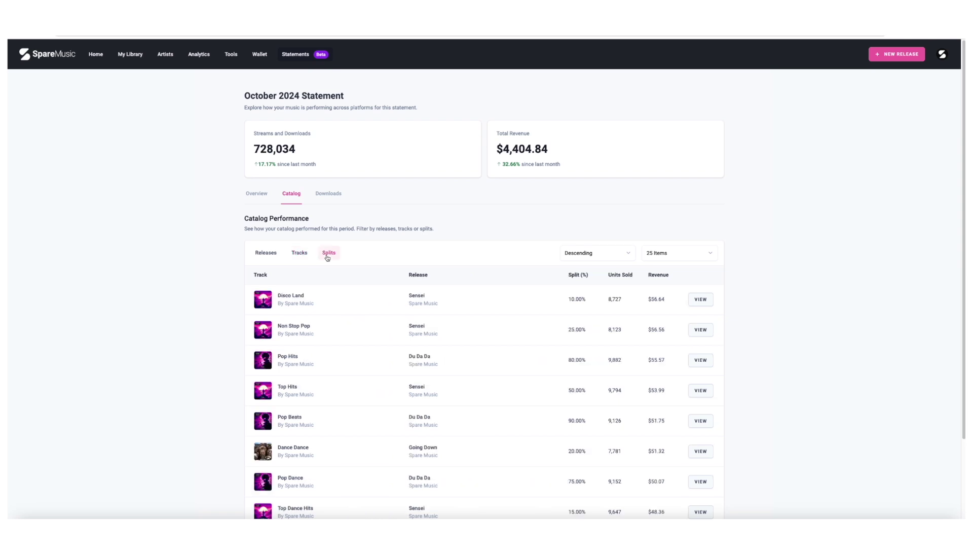
pyautogui.click(664, 261)
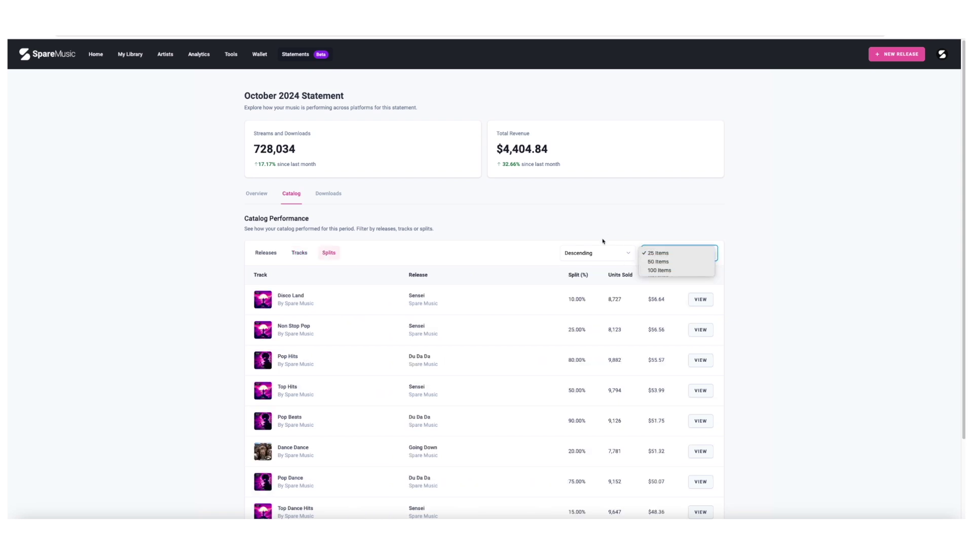
pyautogui.click(603, 255)
pyautogui.click(603, 255)
pyautogui.click(598, 252)
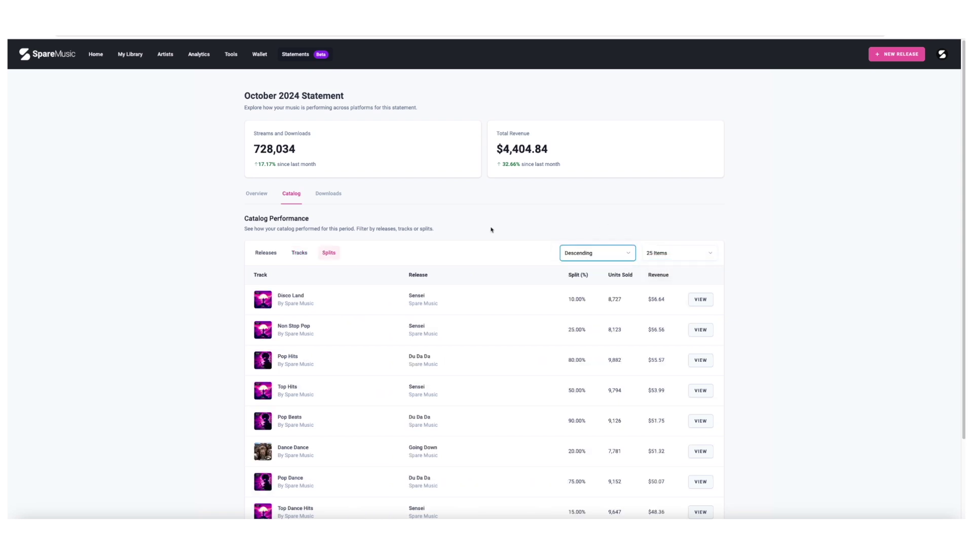
# View the October 2024 statement's downloadable reports, and return to its overview of stores and streaming countries.
pyautogui.click(332, 198)
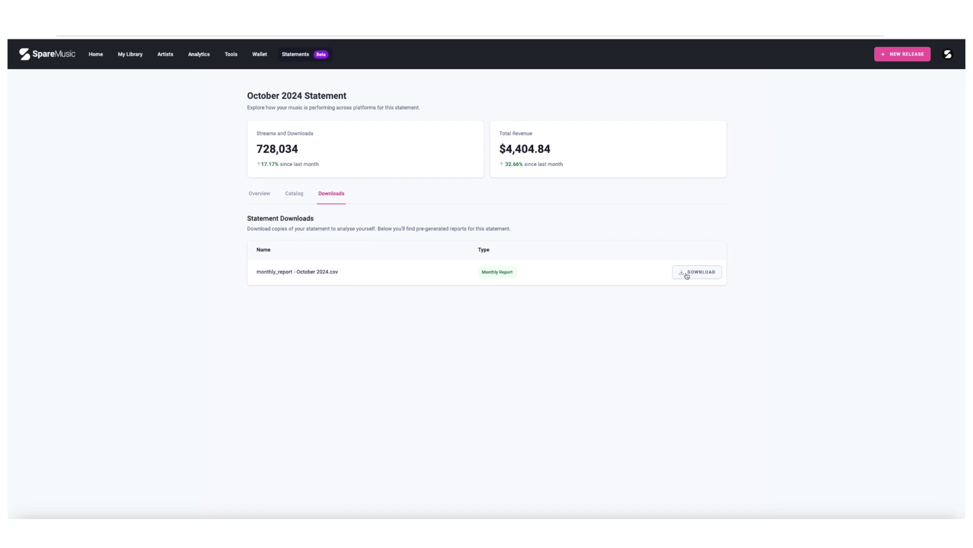
pyautogui.click(264, 200)
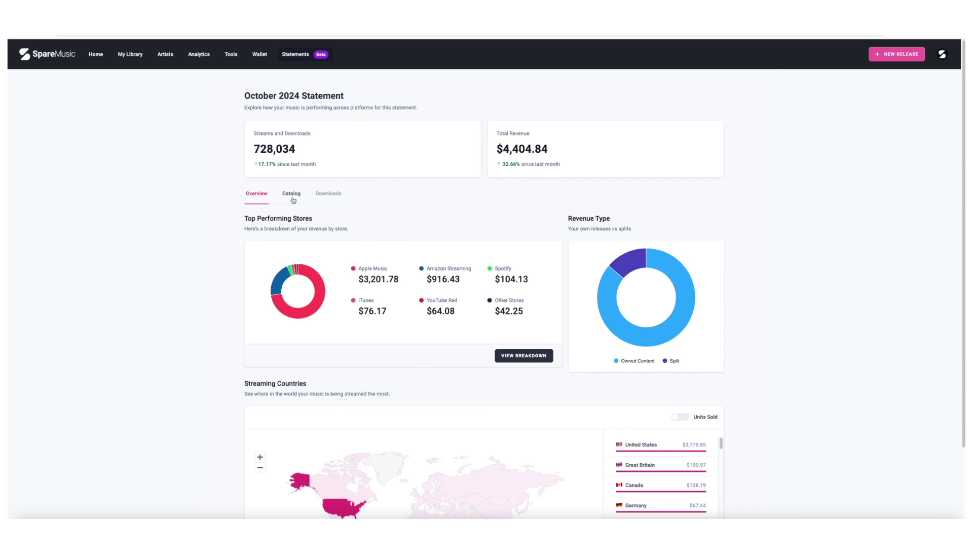
pyautogui.scroll(-2, 293, 200)
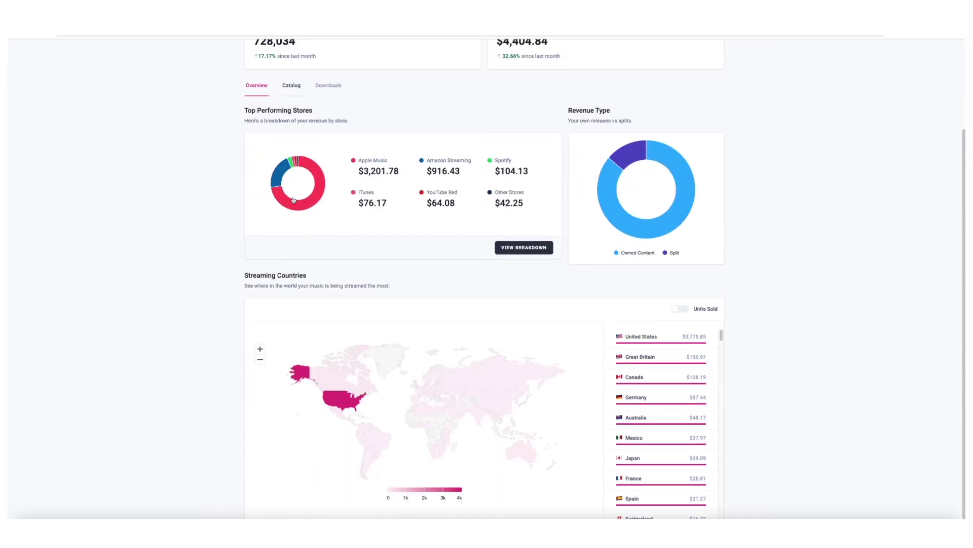
pyautogui.scroll(2, 293, 201)
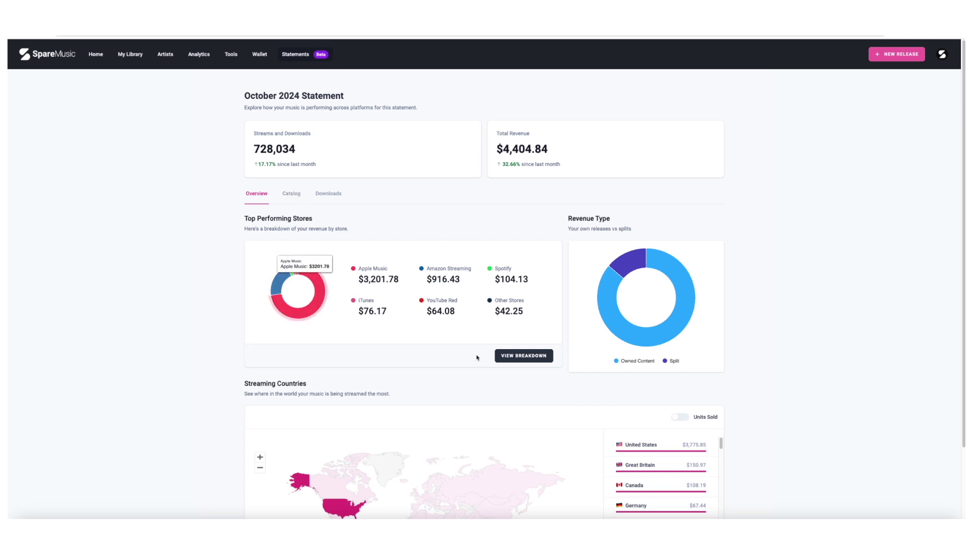
# Expand the statement's Top Performing Stores breakdown and review the figures for each store.
pyautogui.click(523, 355)
pyautogui.scroll(-3, 523, 358)
pyautogui.scroll(-5, 523, 359)
pyautogui.scroll(3, 515, 322)
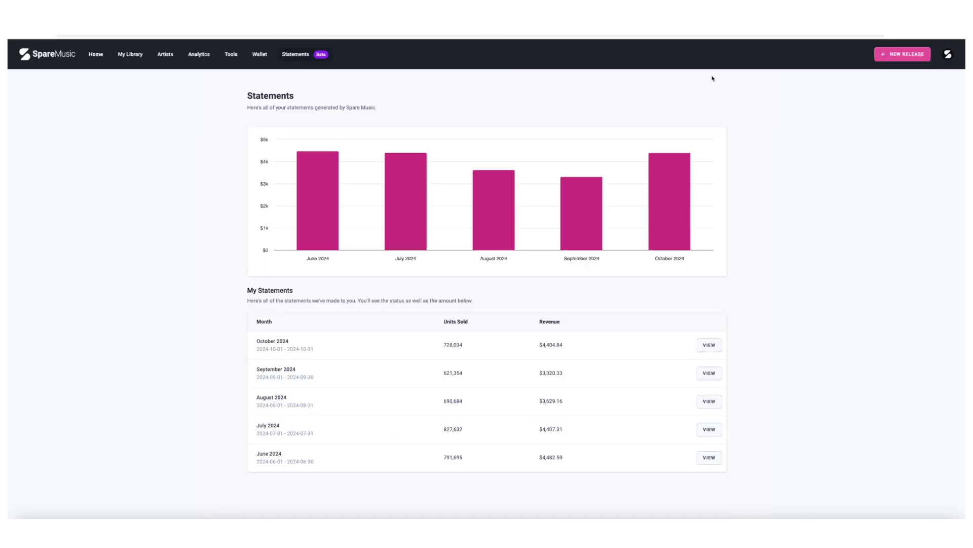
# Open the form for creating a new release and look through its artwork, release information, release date and store sections.
pyautogui.click(900, 55)
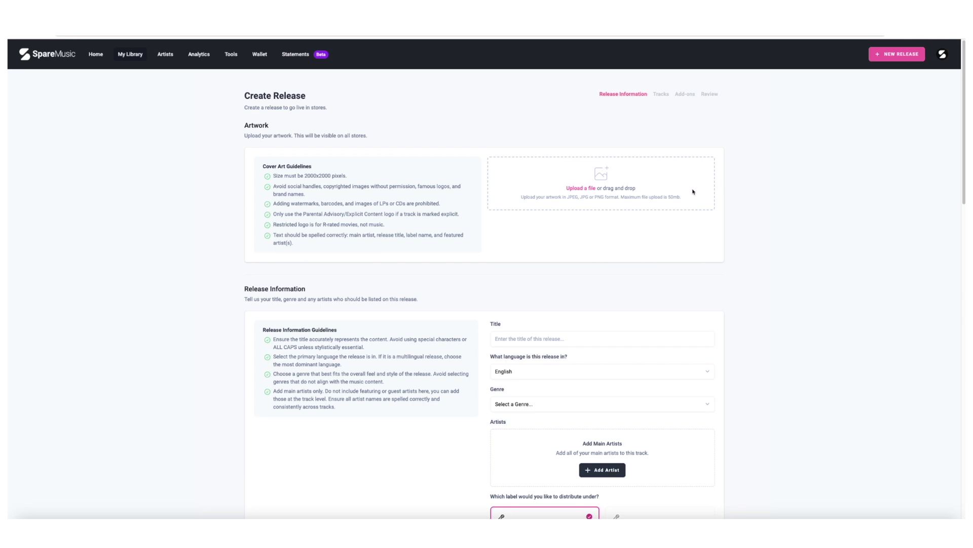
pyautogui.scroll(-15, 602, 203)
pyautogui.scroll(-5, 601, 203)
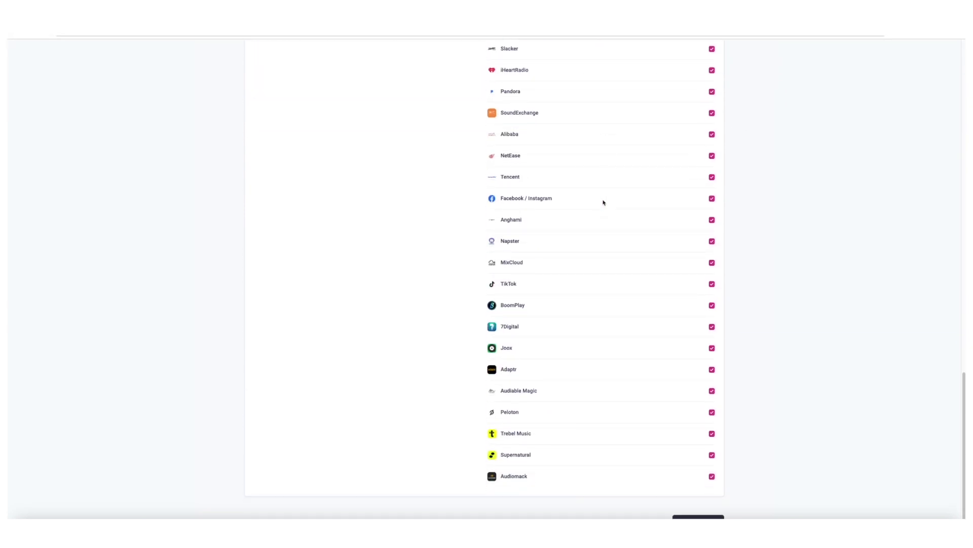
pyautogui.scroll(15, 619, 221)
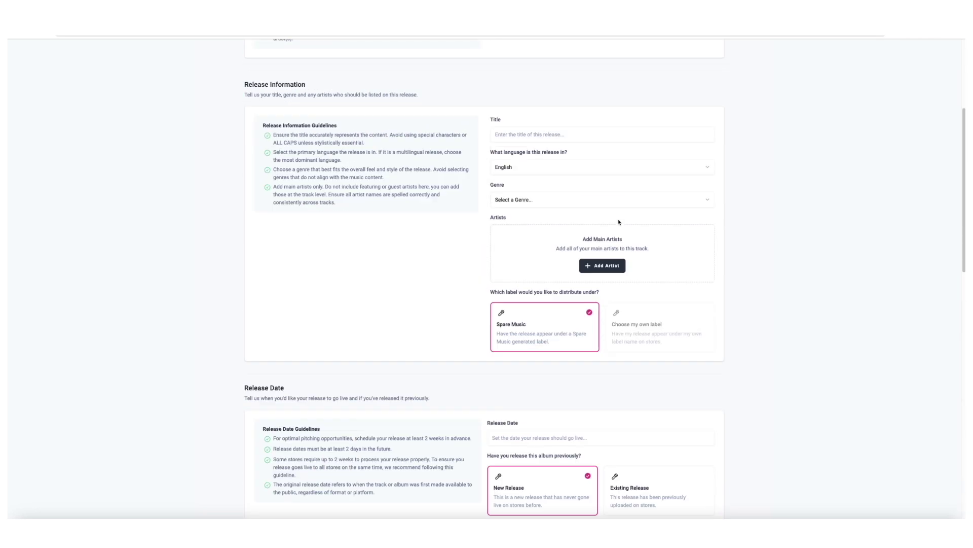
pyautogui.scroll(4, 619, 222)
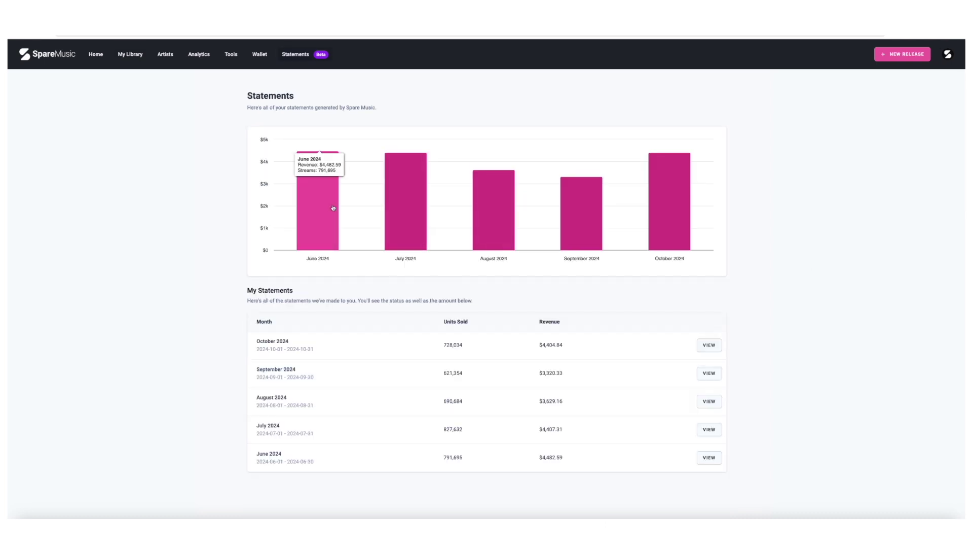
# Return to the Statements page and compare the revenue and streams per month in the chart, up to October 2024.
pyautogui.moveTo(515, 224)
pyautogui.moveTo(681, 213)
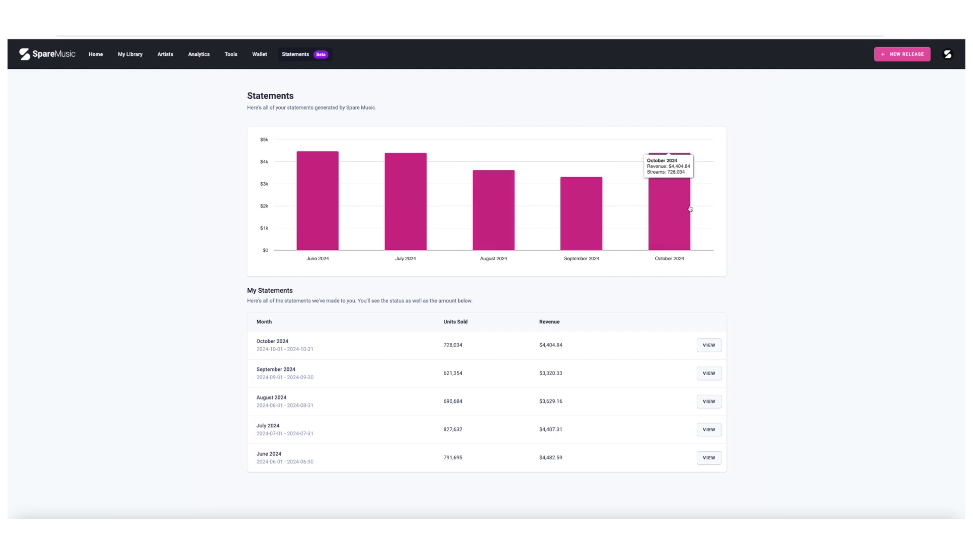